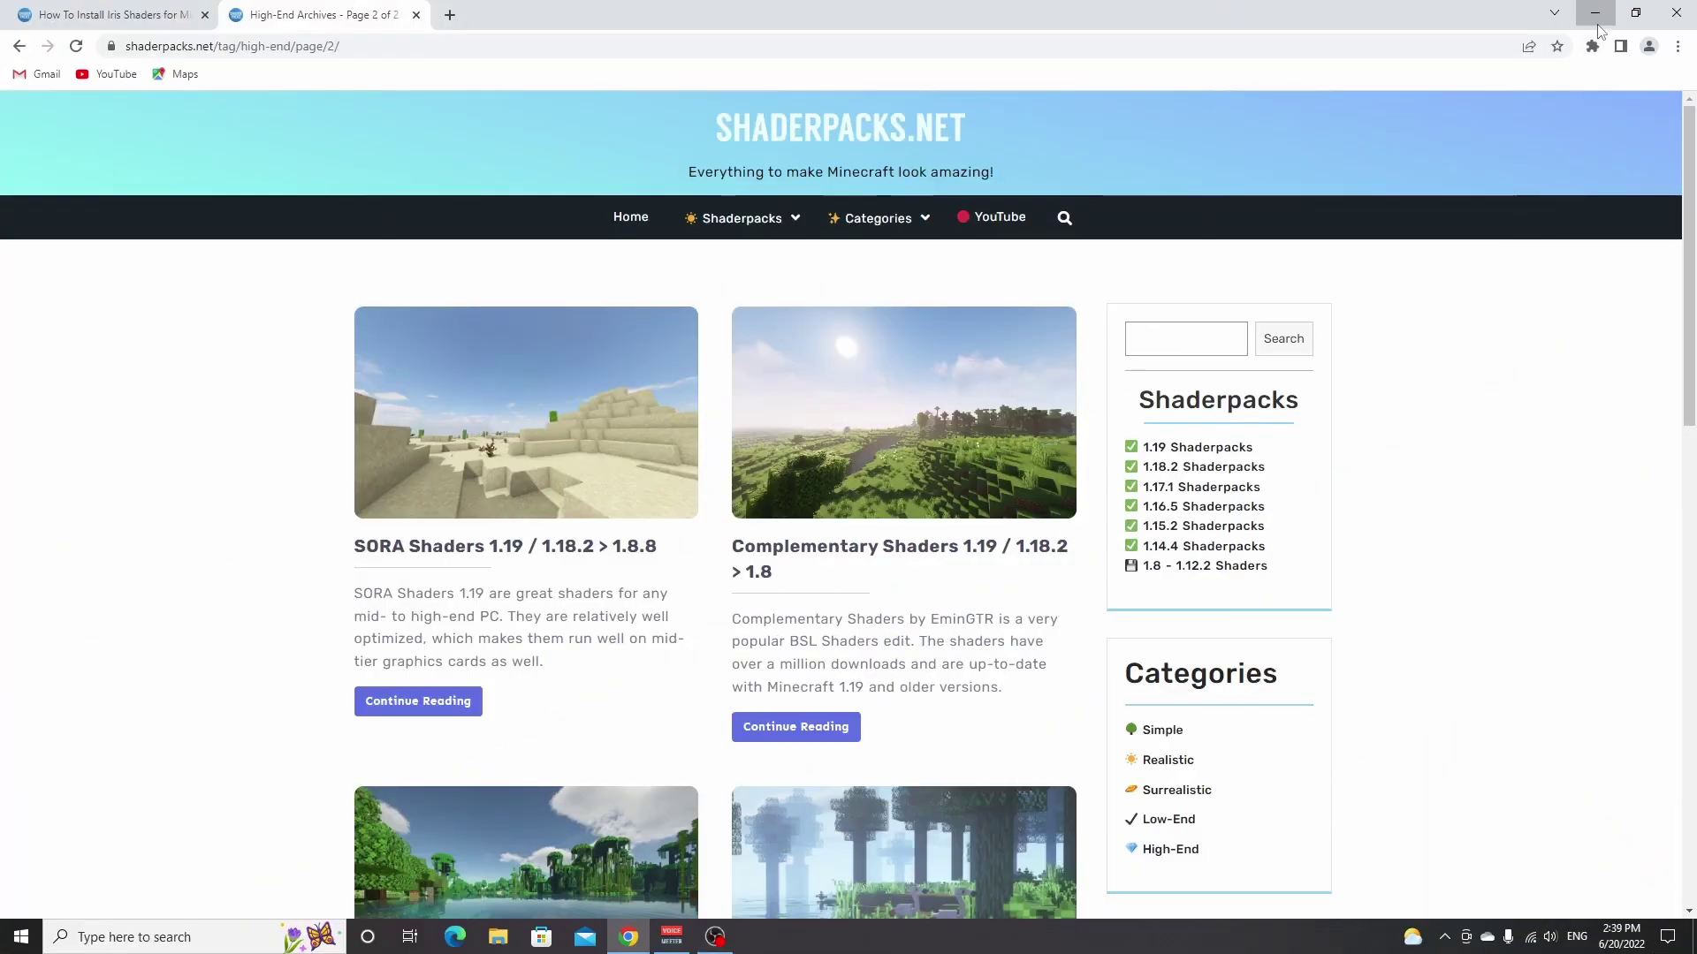
In the Minecraft Launcher, create a named custom installation on release 1.19, then return to Play.
click(1595, 13)
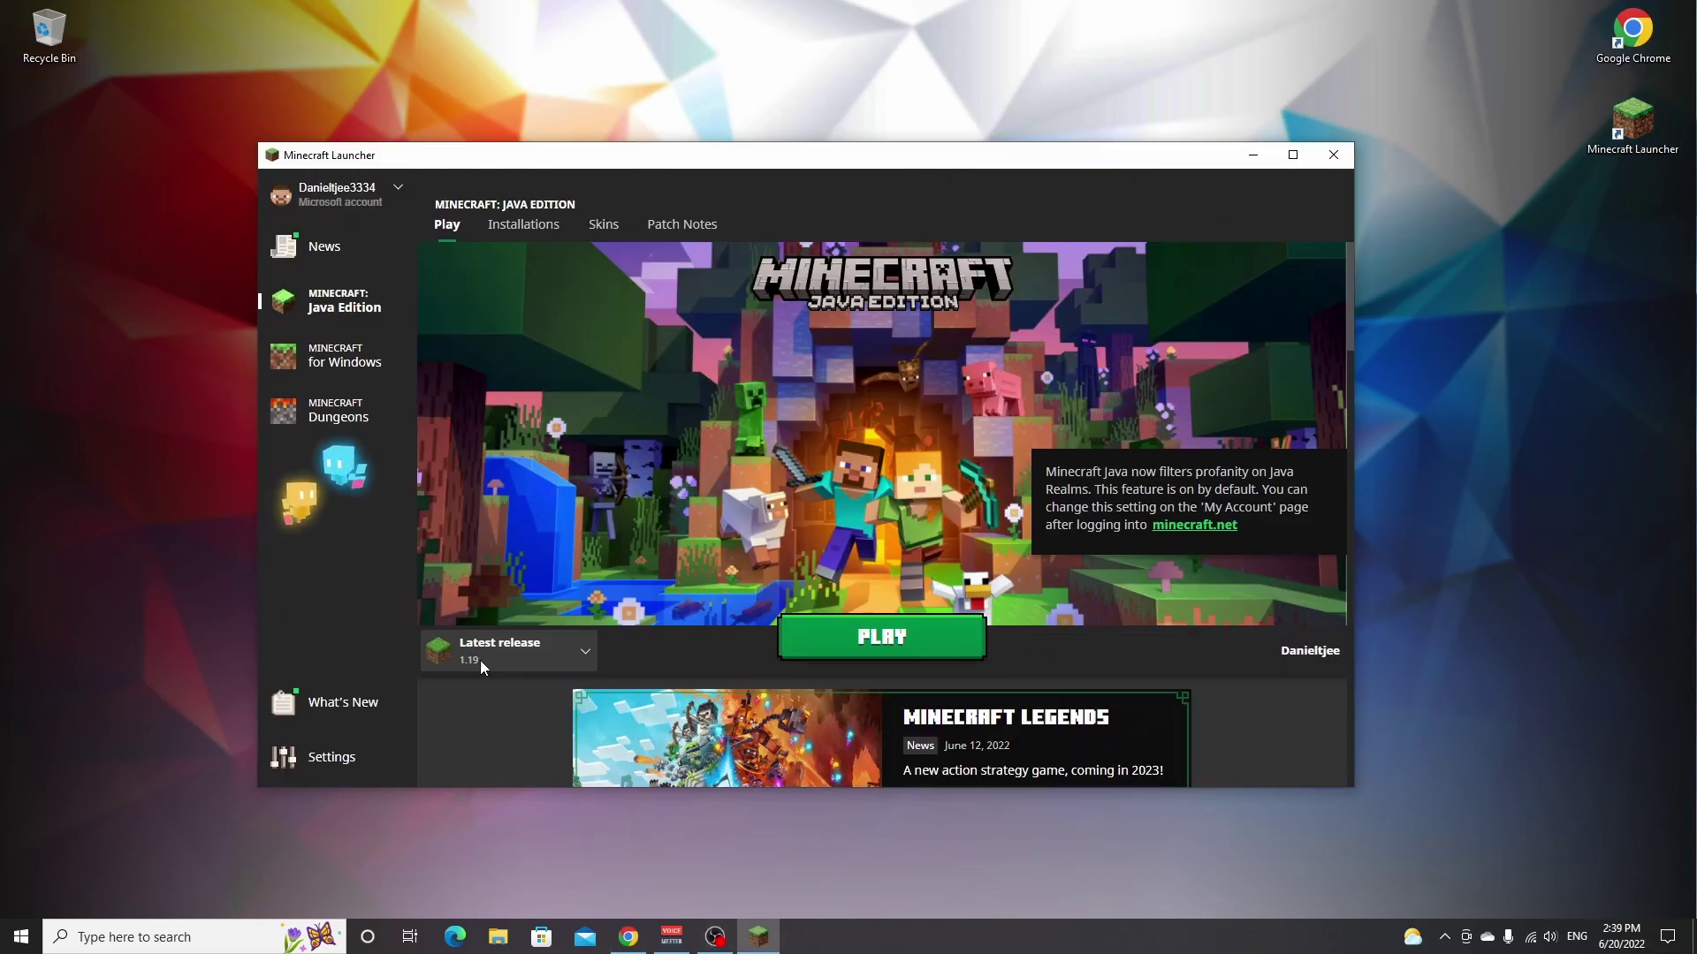
click(469, 659)
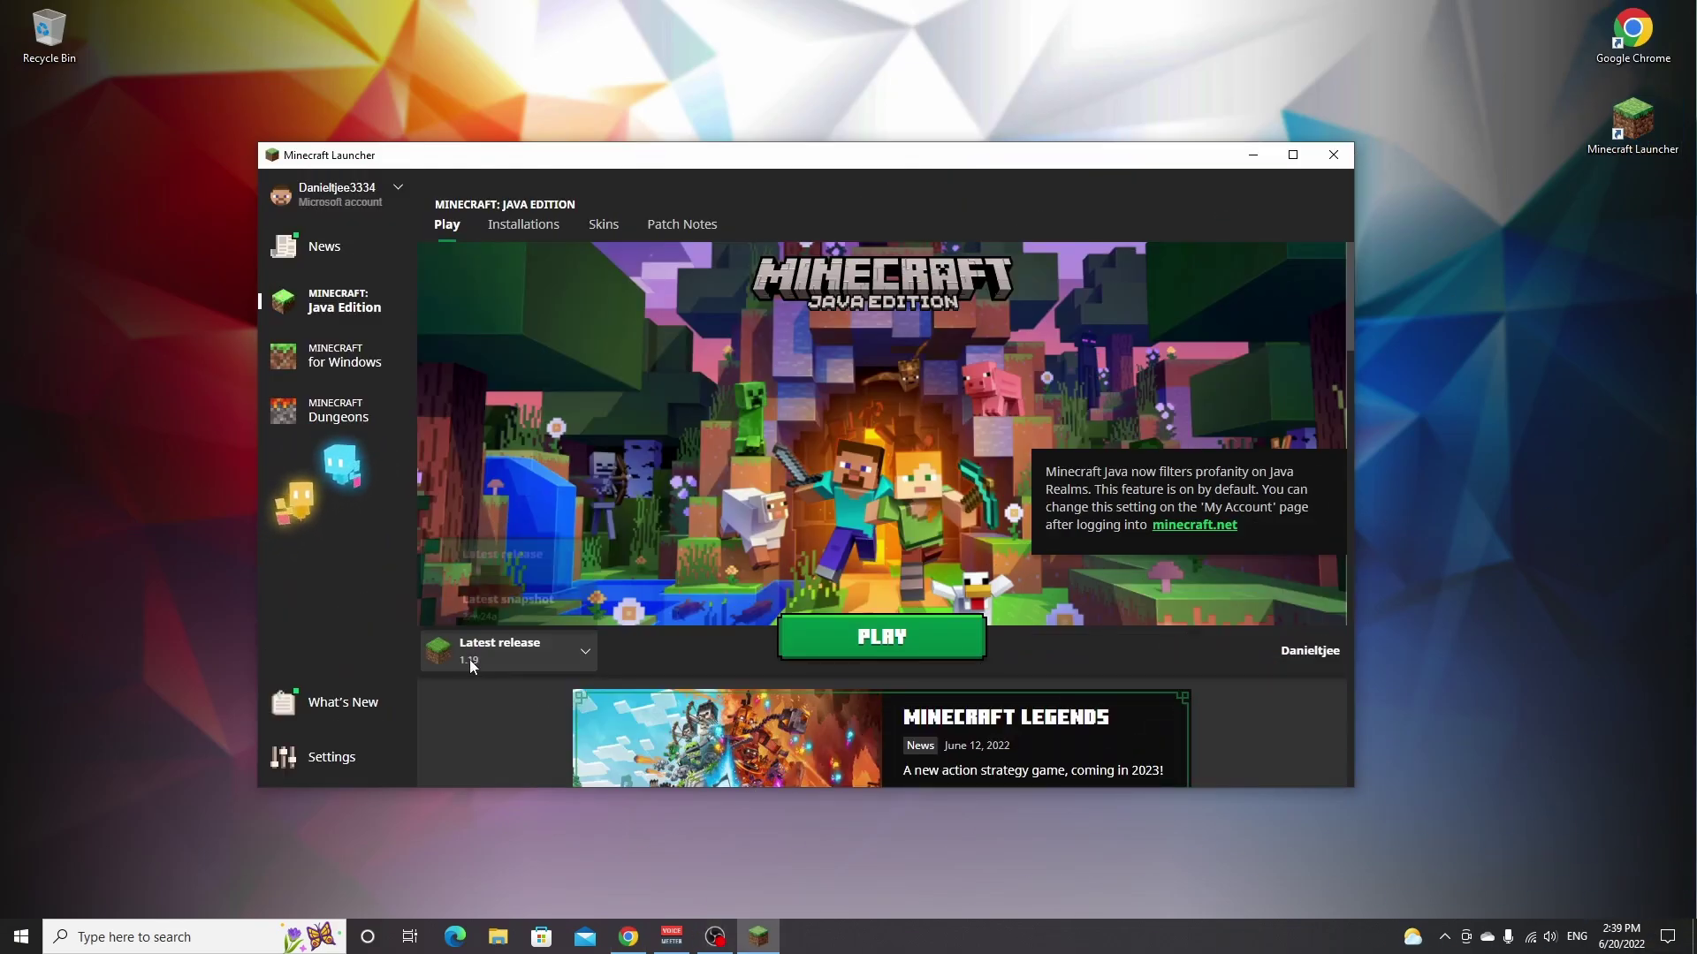
click(517, 228)
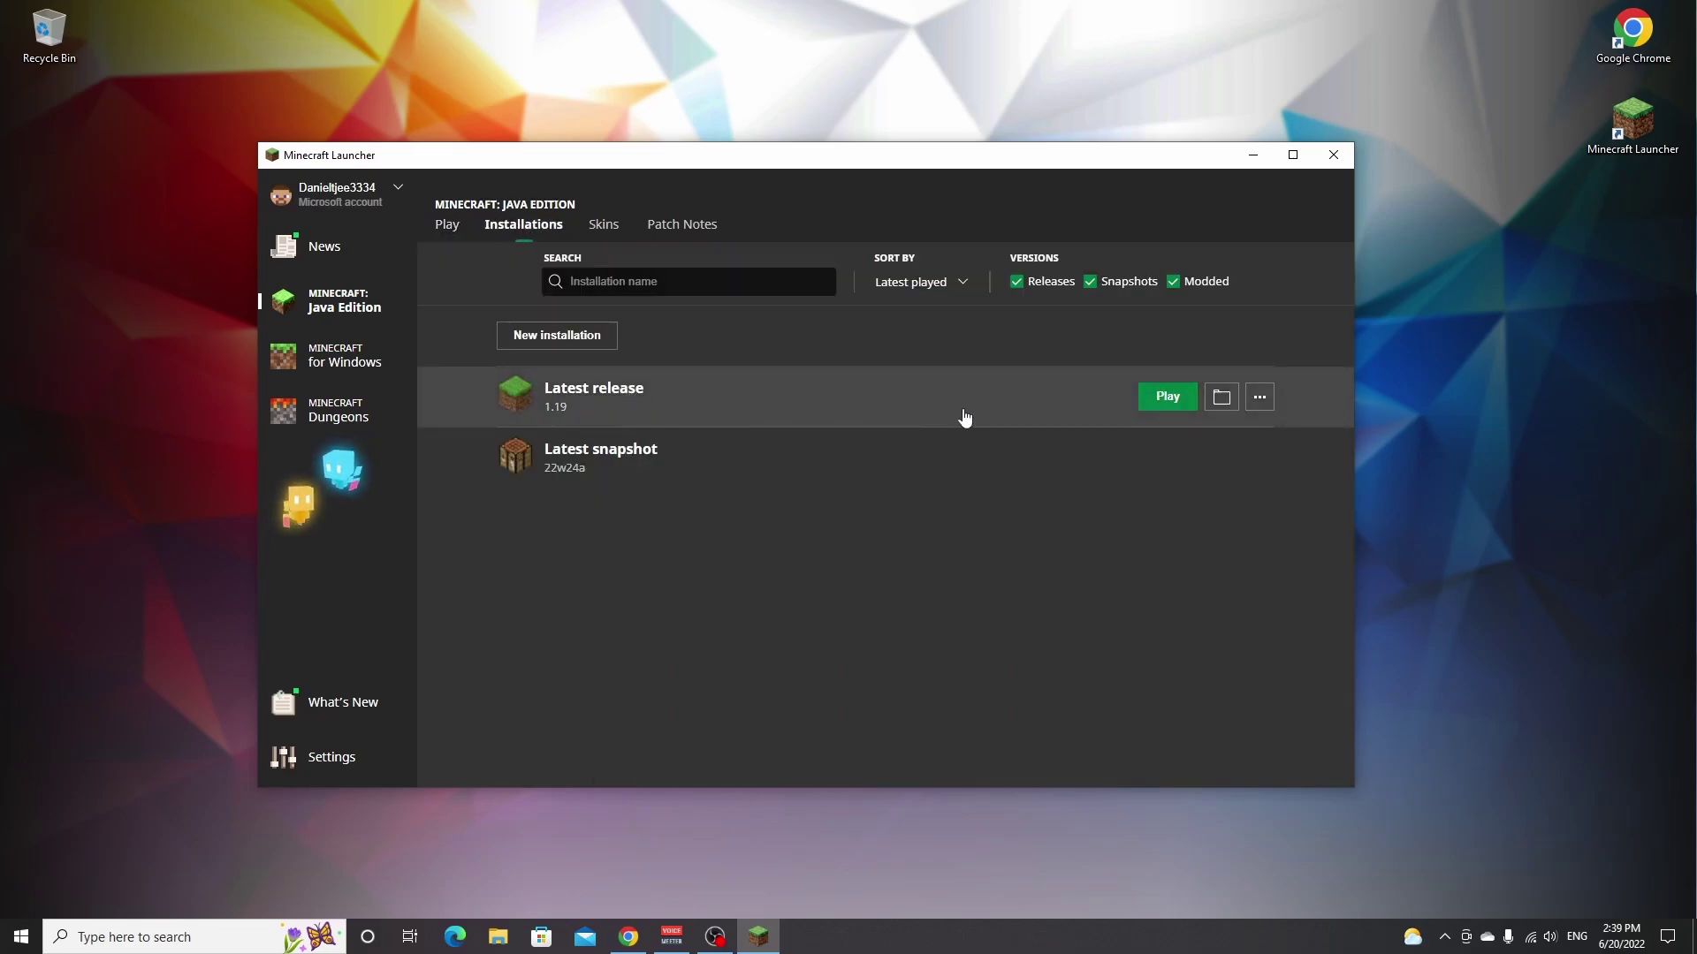
click(567, 339)
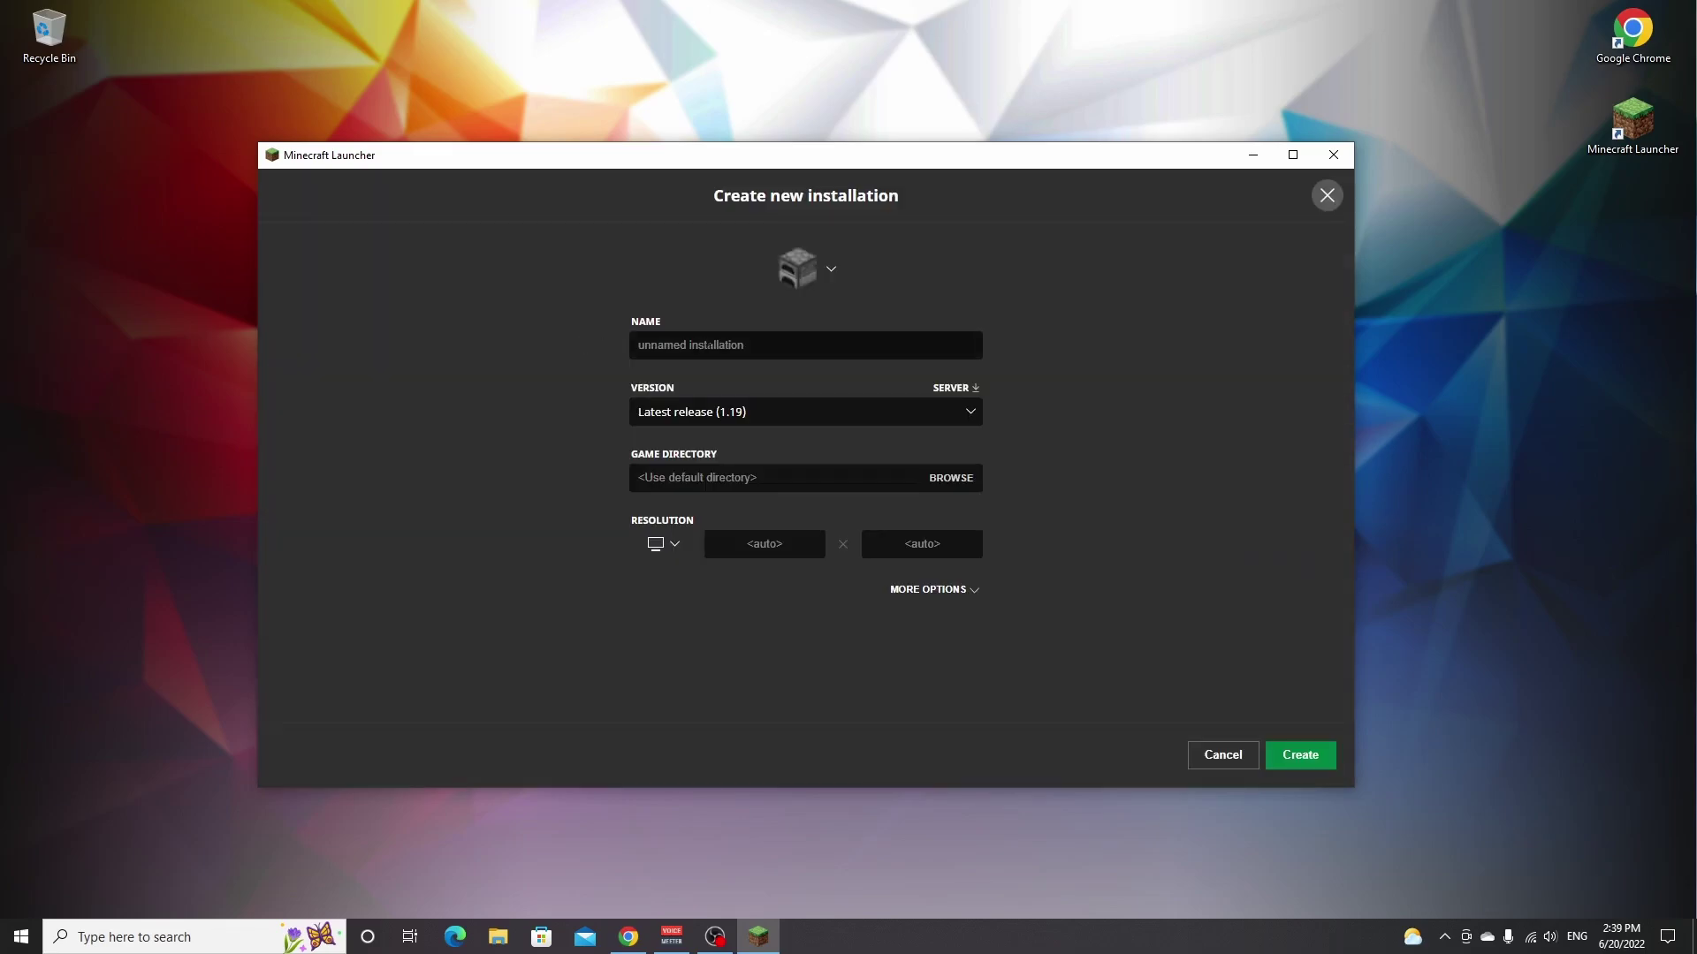
click(709, 345)
text(DanielPlays)
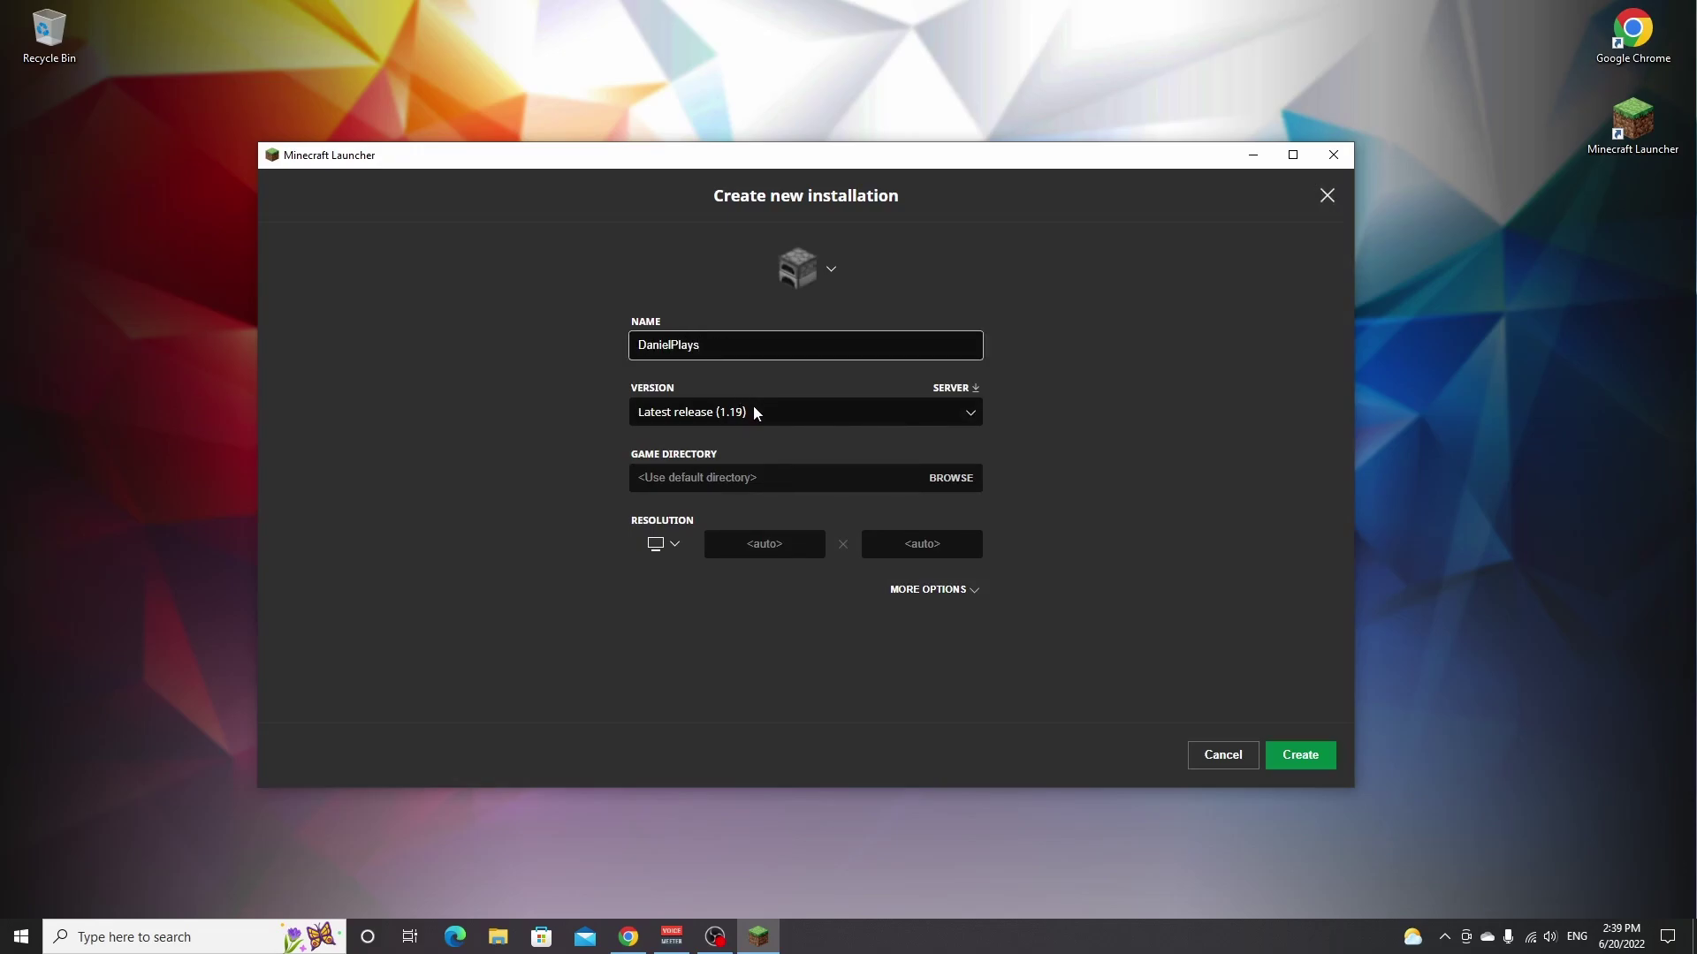
click(722, 410)
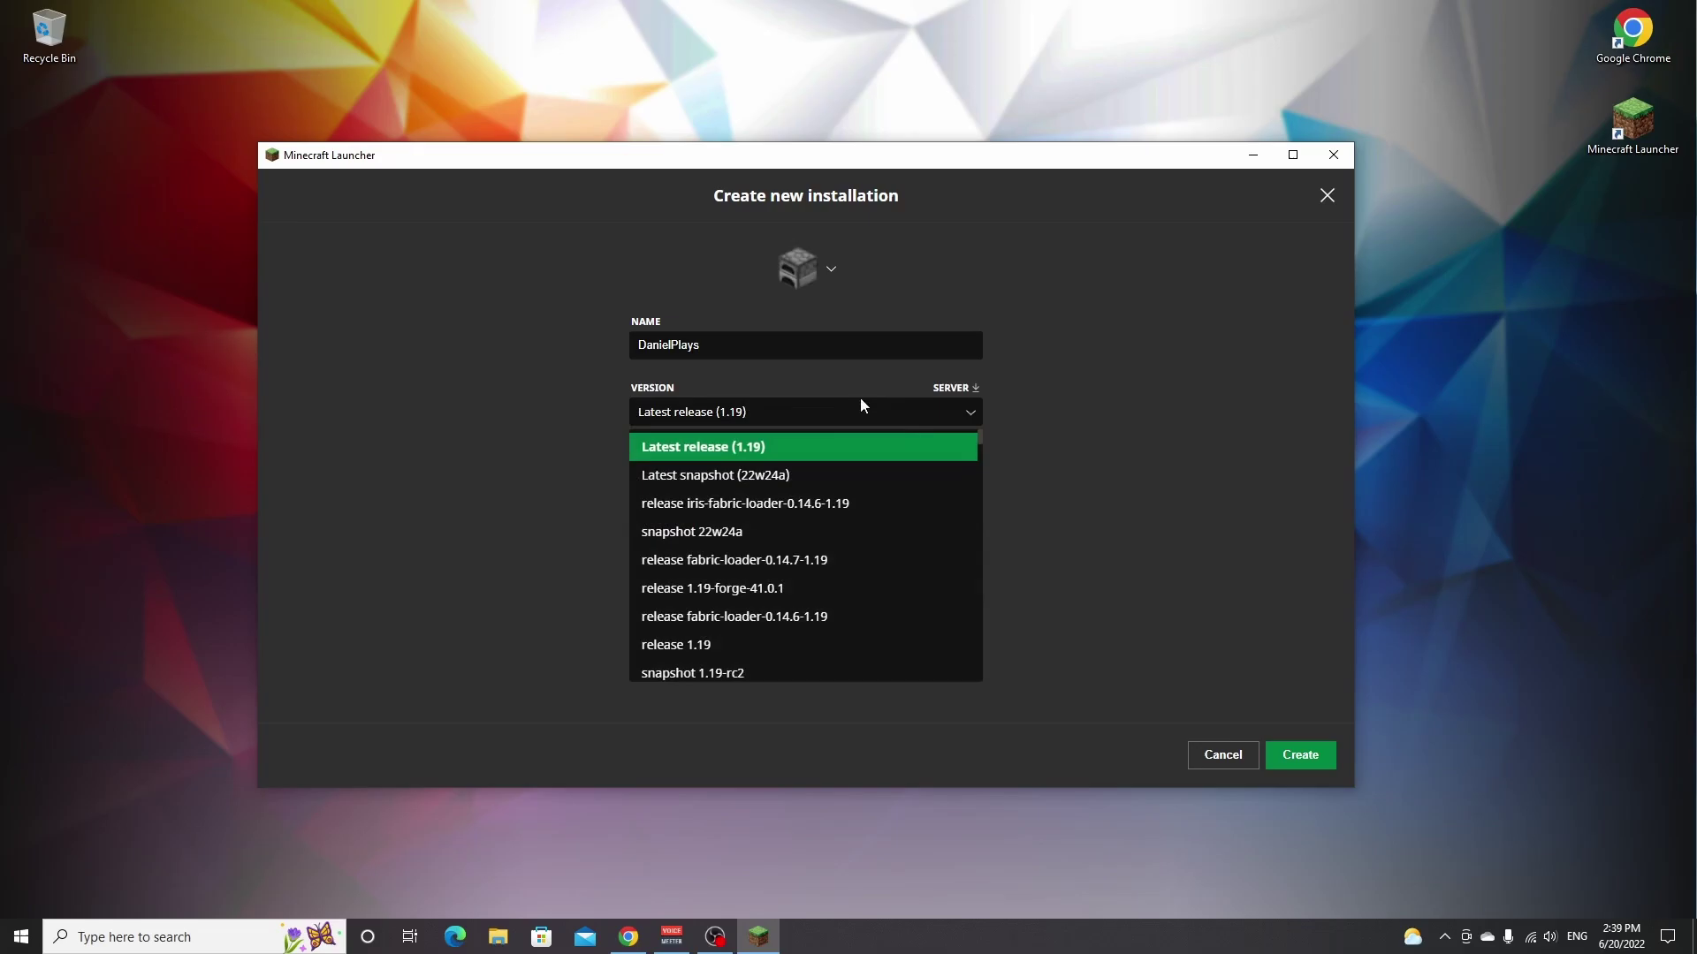
click(675, 654)
click(1297, 753)
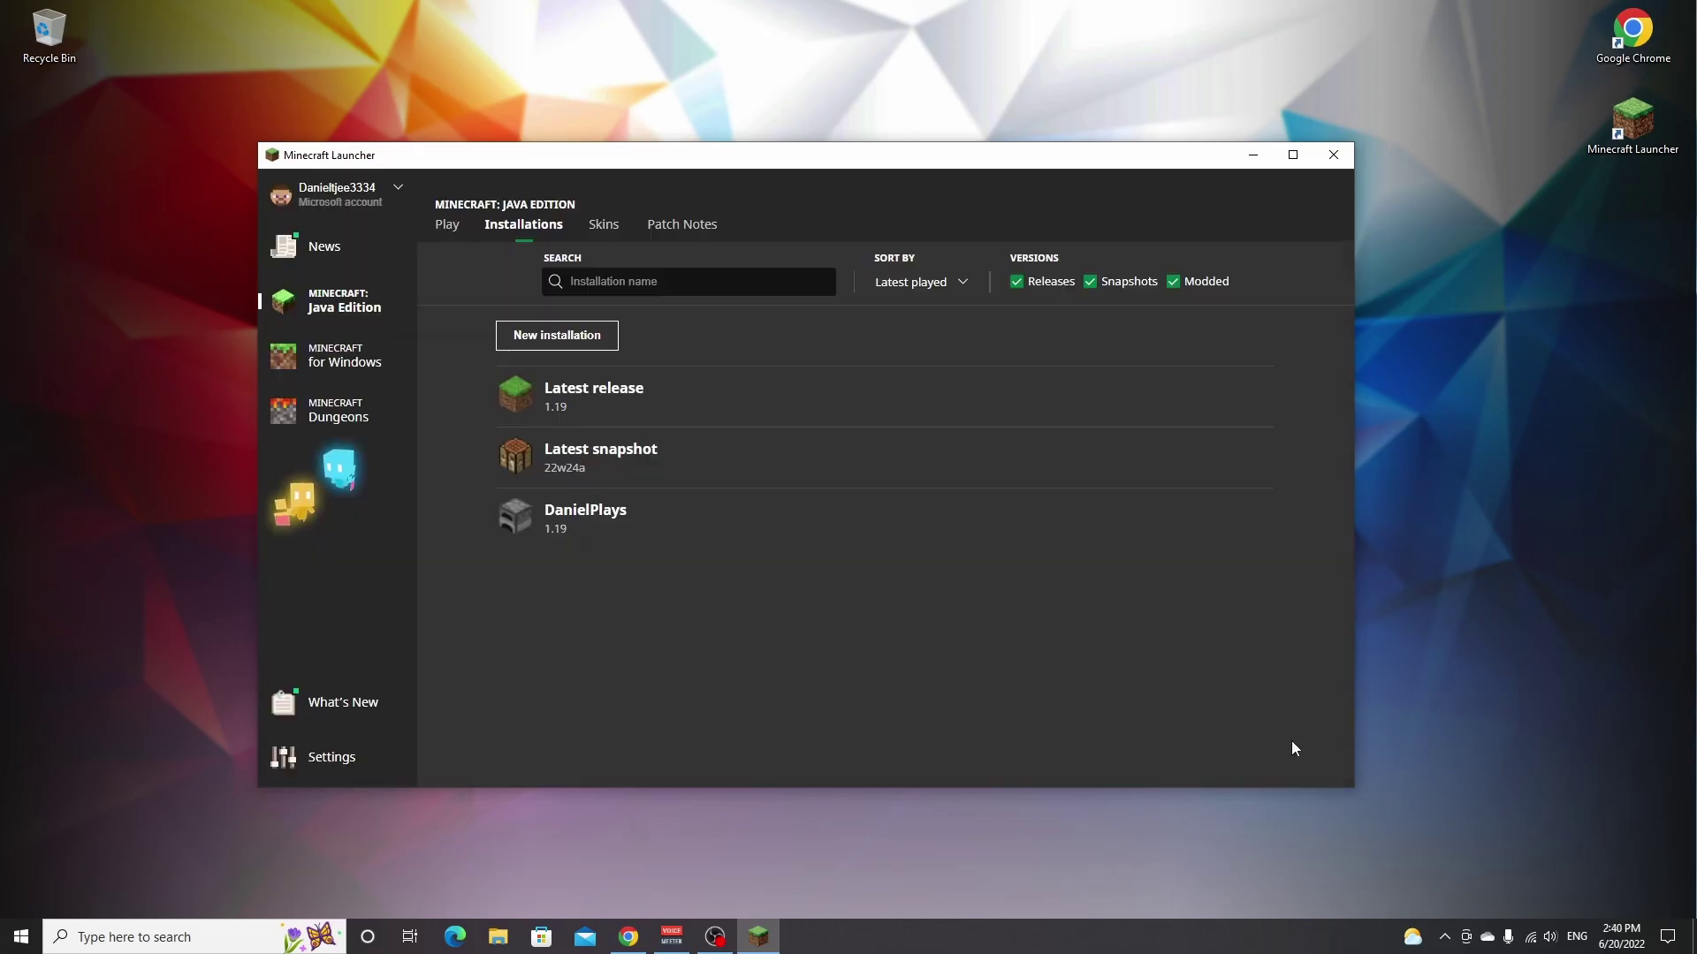
mouse_move(1153, 525)
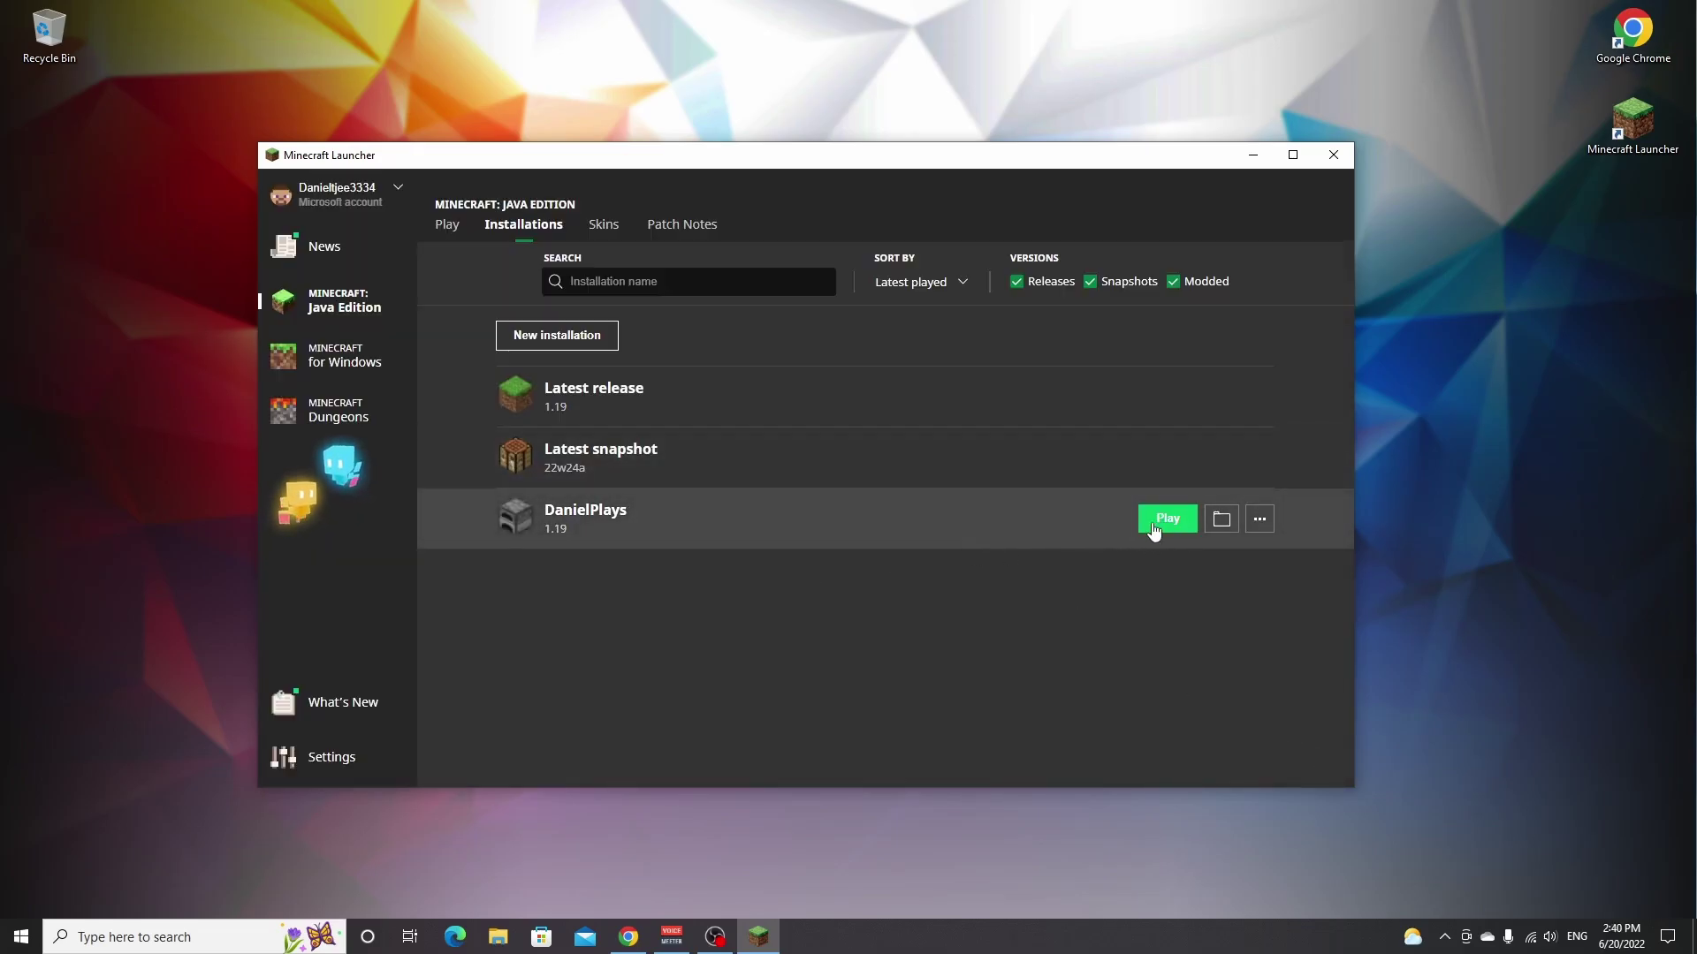
click(447, 225)
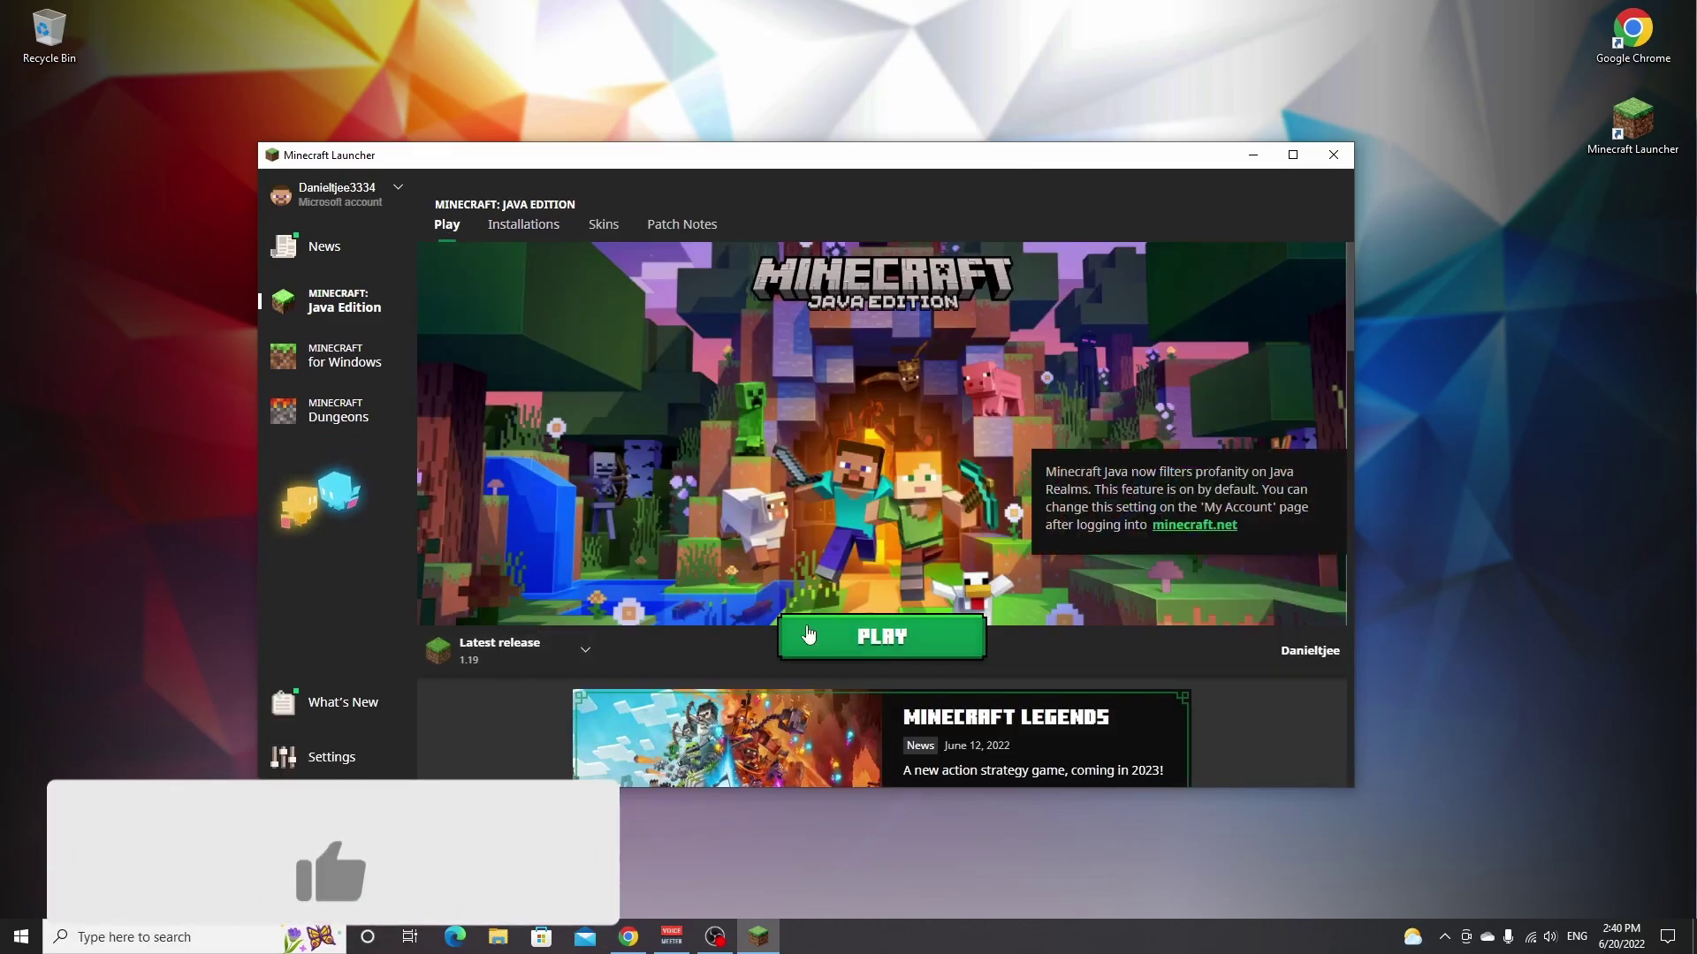
Launch the latest 1.19 release with PLAY.
click(882, 646)
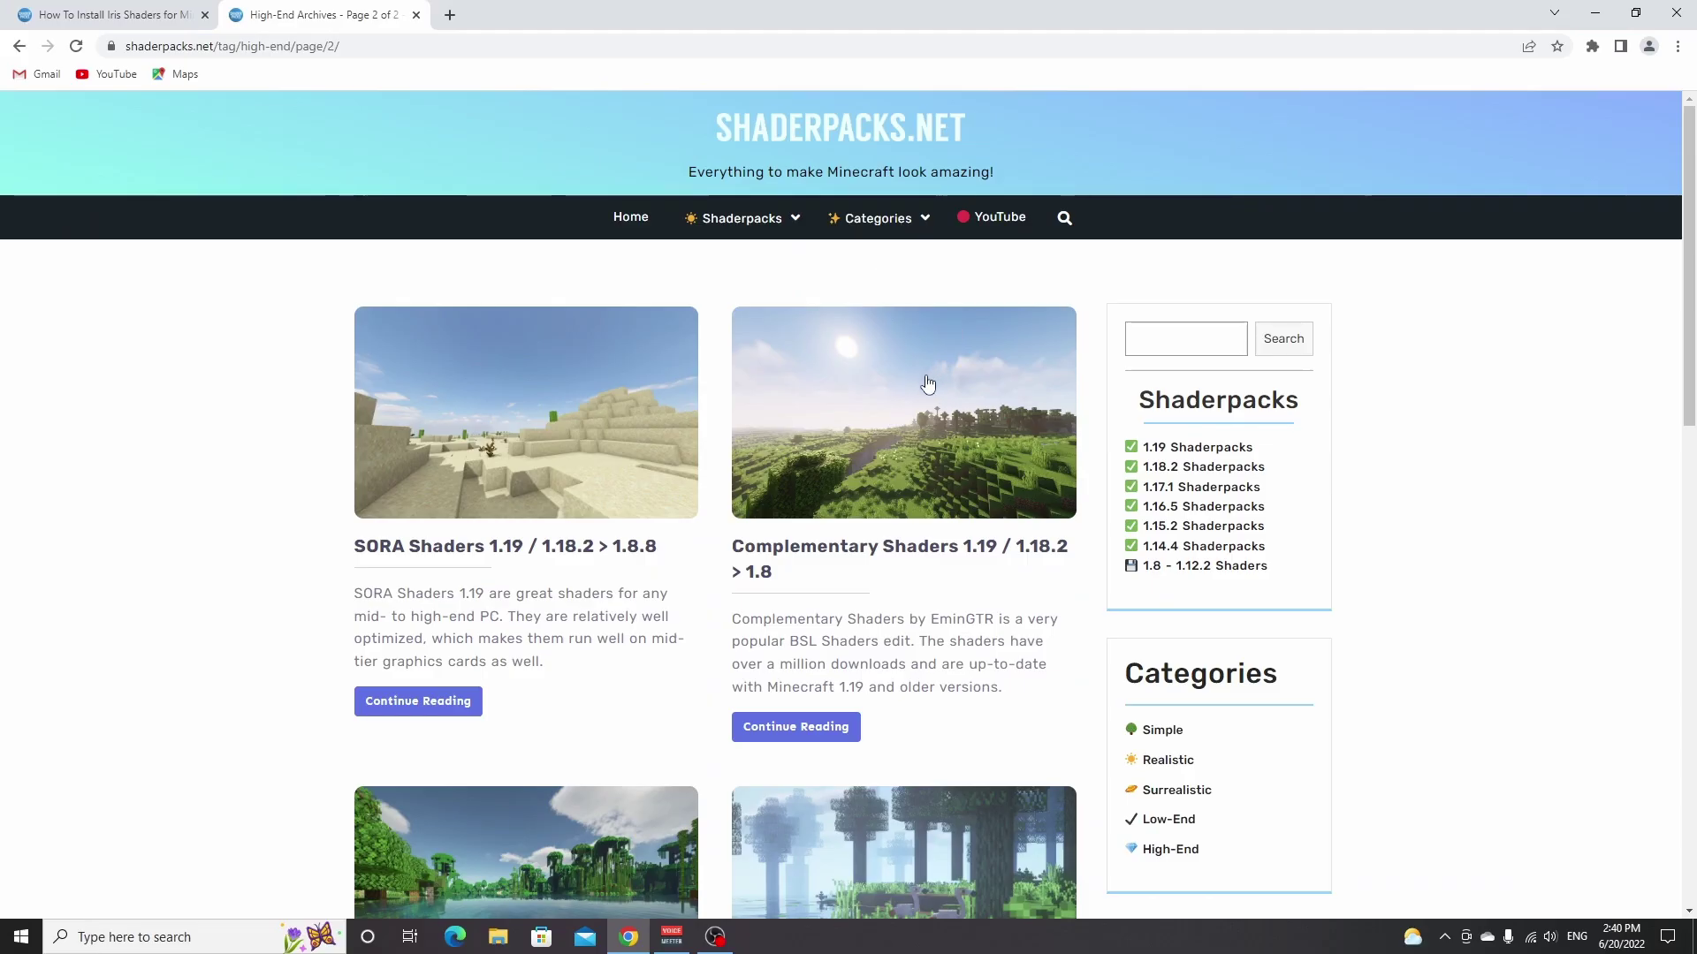
Open the Complementary Shaders article and its 1.19 CurseForge download link in a new tab.
click(930, 382)
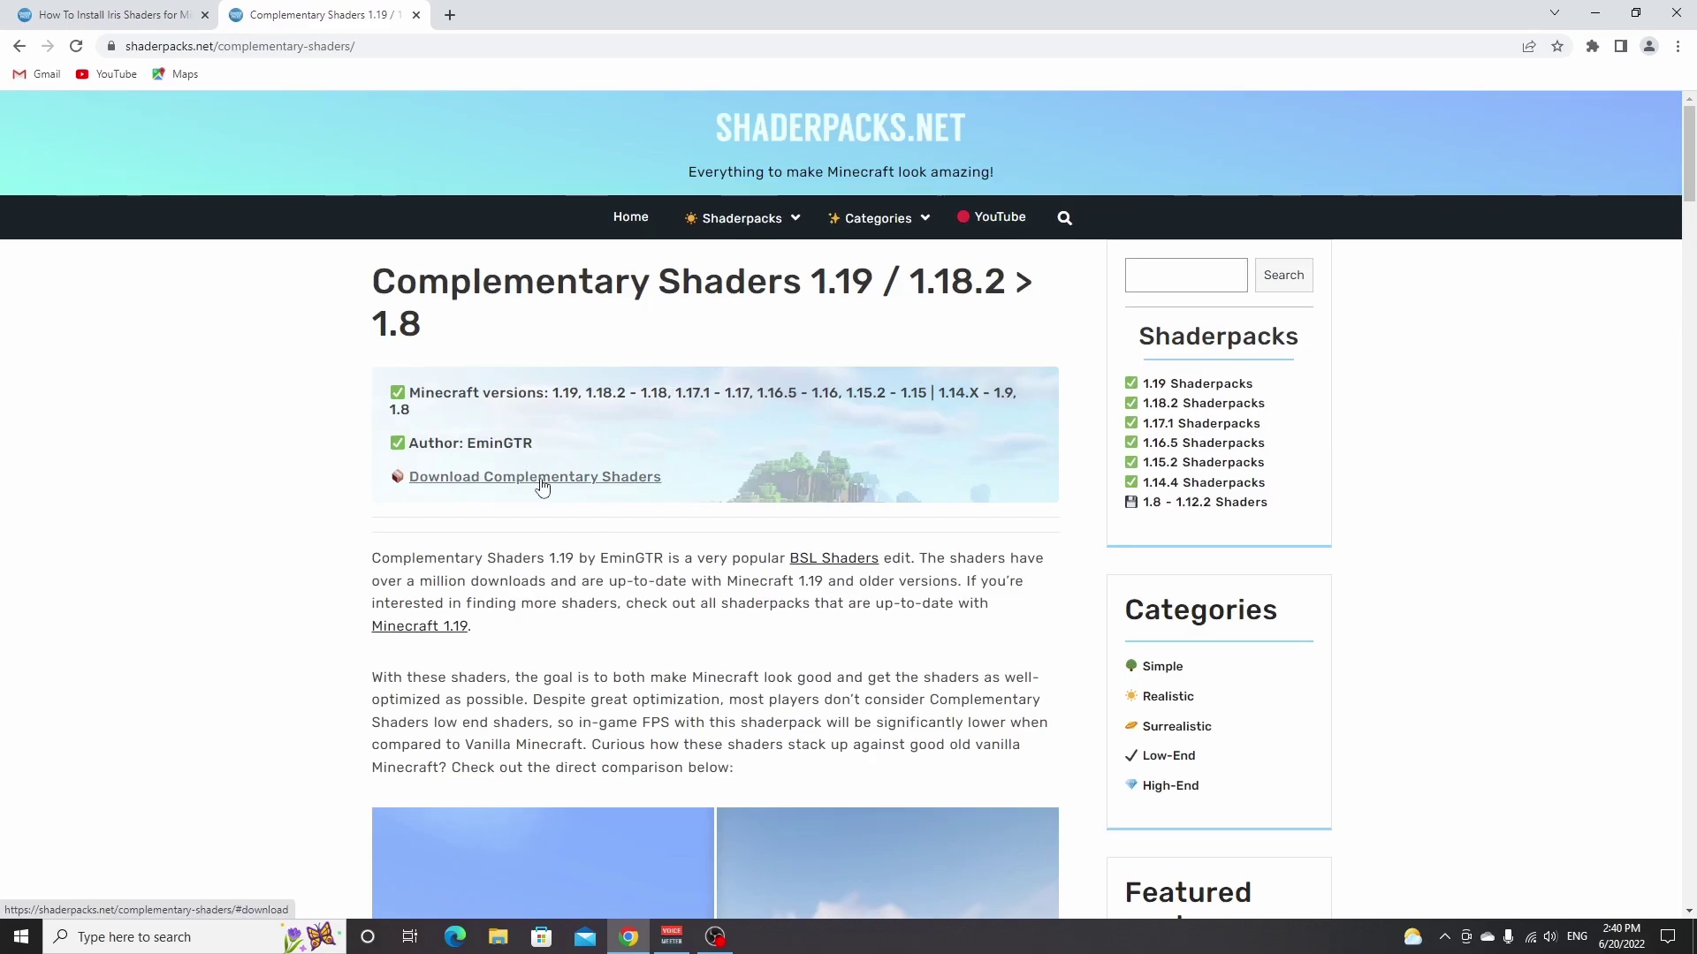
click(541, 484)
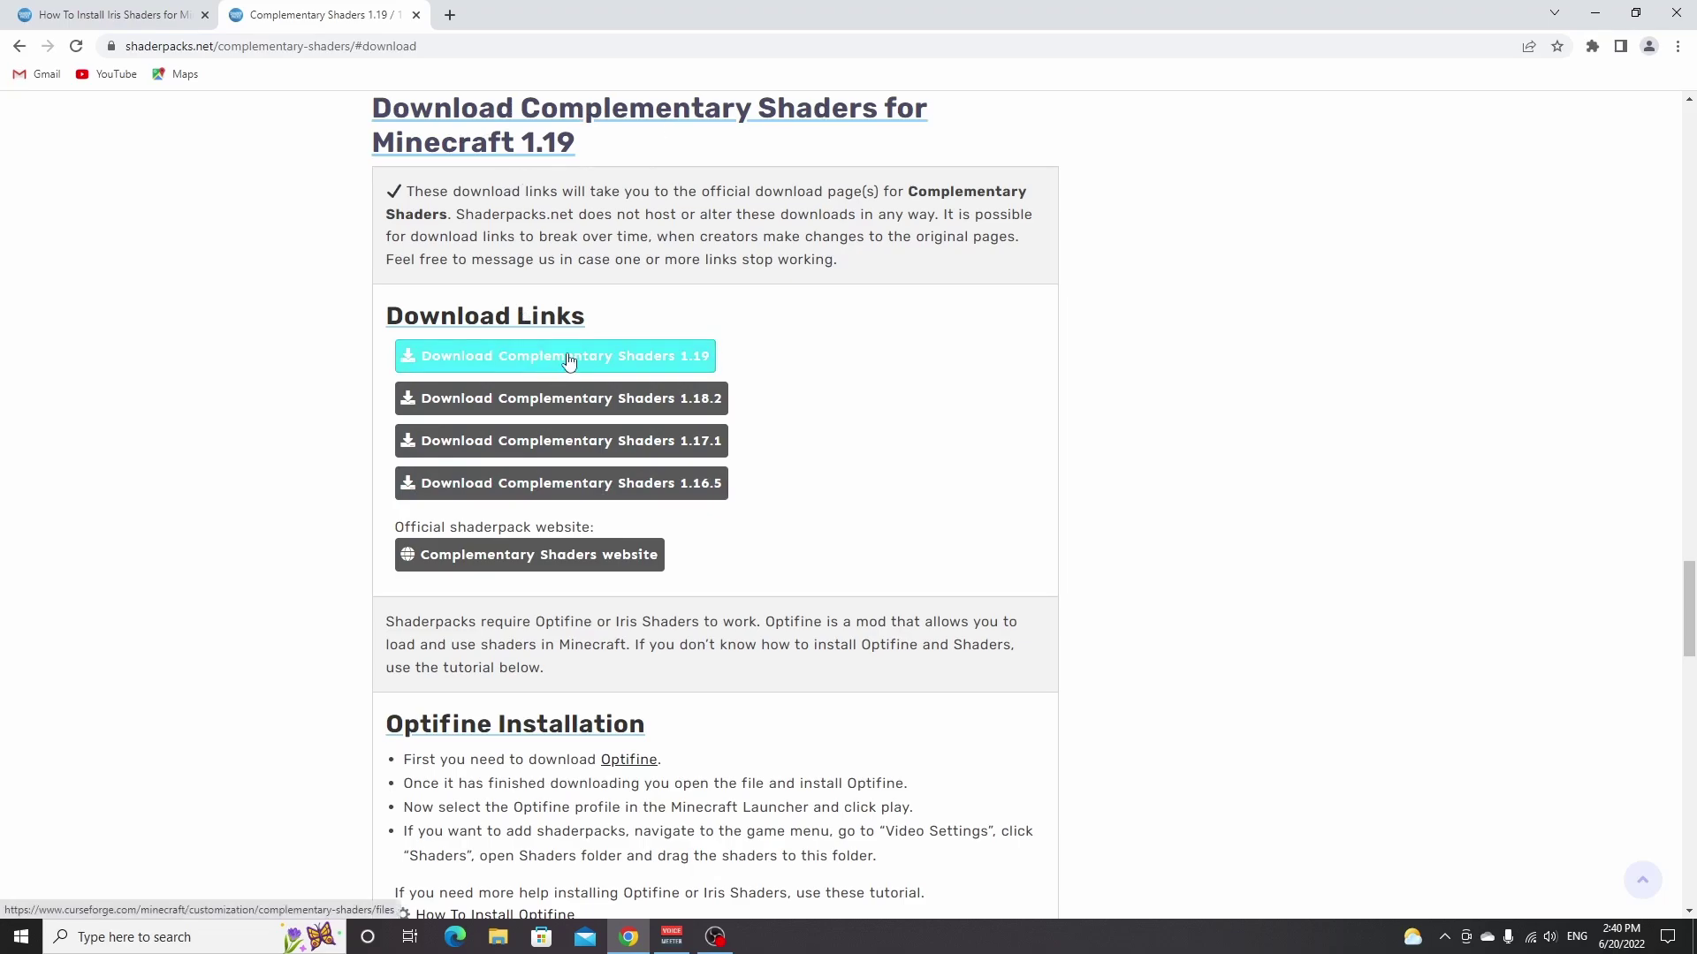
scroll(568, 361, down, 1)
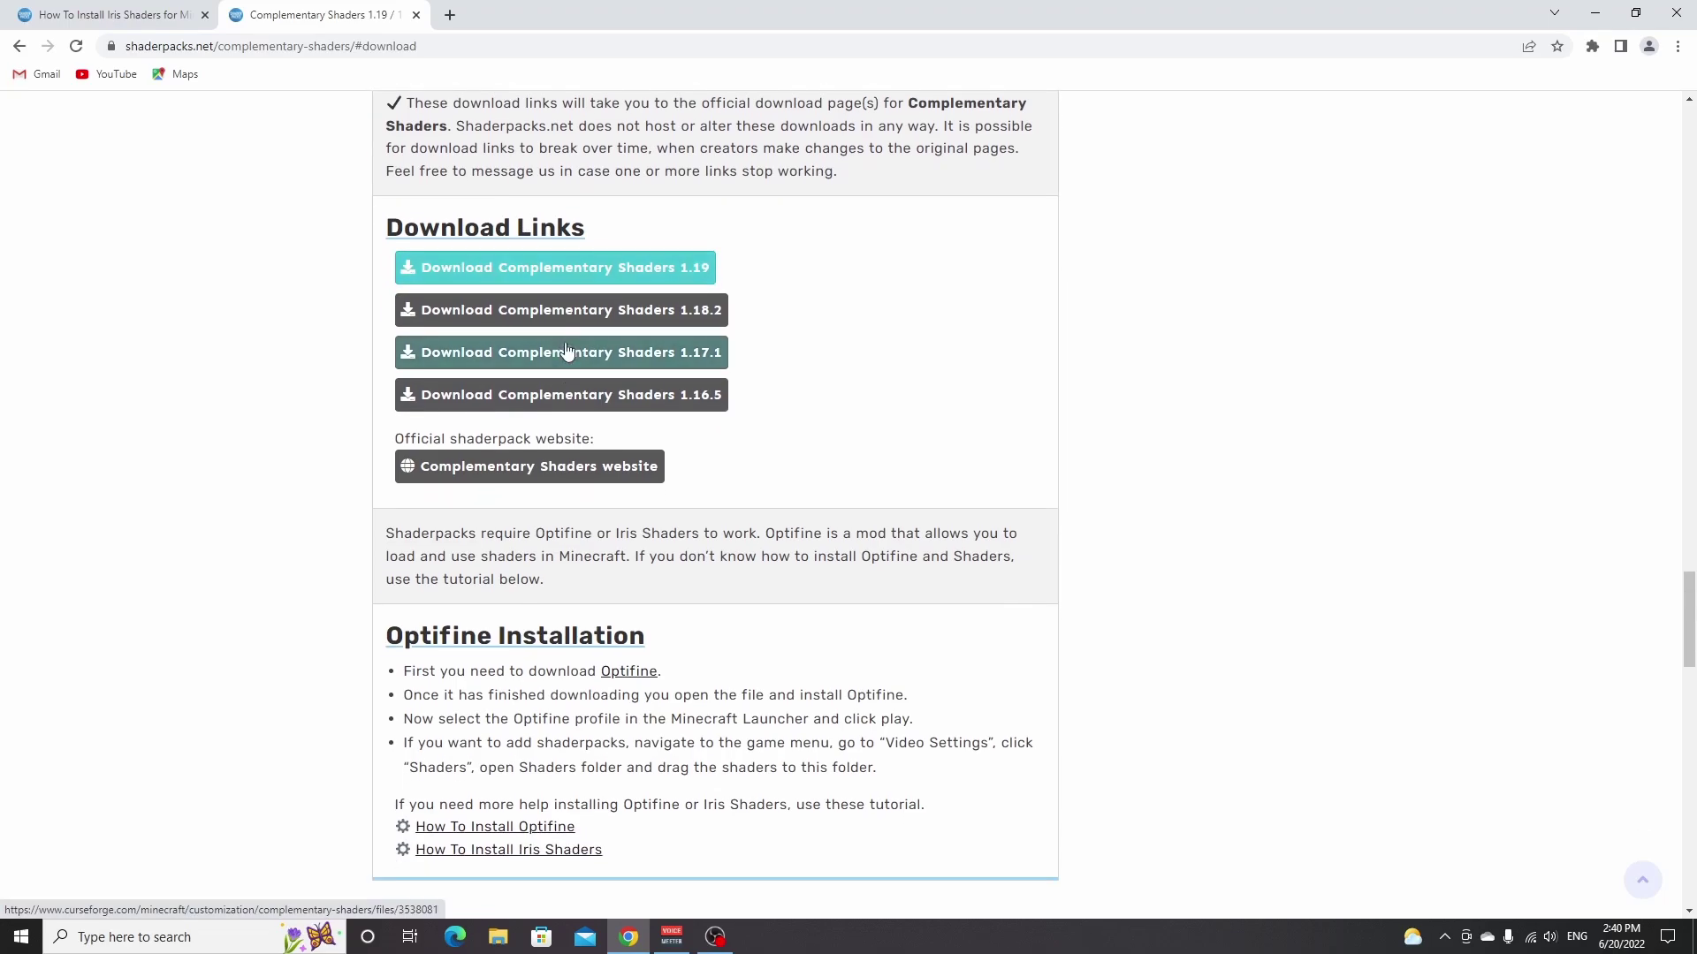
right_click(671, 276)
click(707, 288)
click(528, 12)
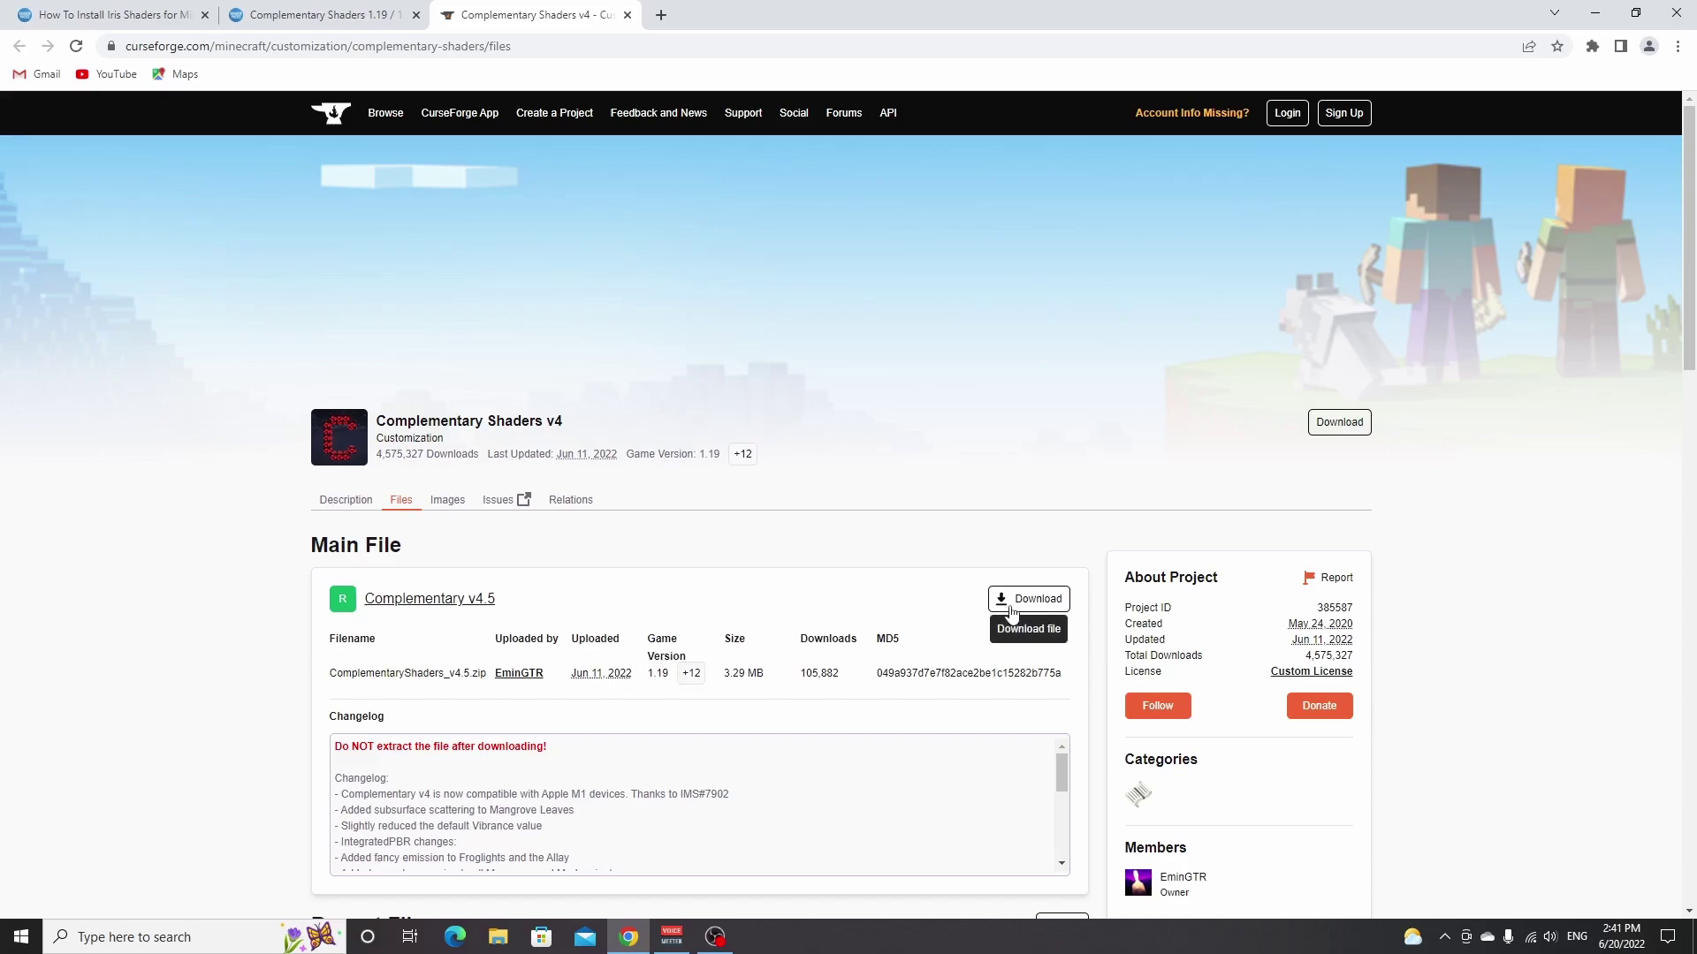
Download ComplementaryShaders_v4.5.zip from CurseForge and show the desktop.
click(1027, 601)
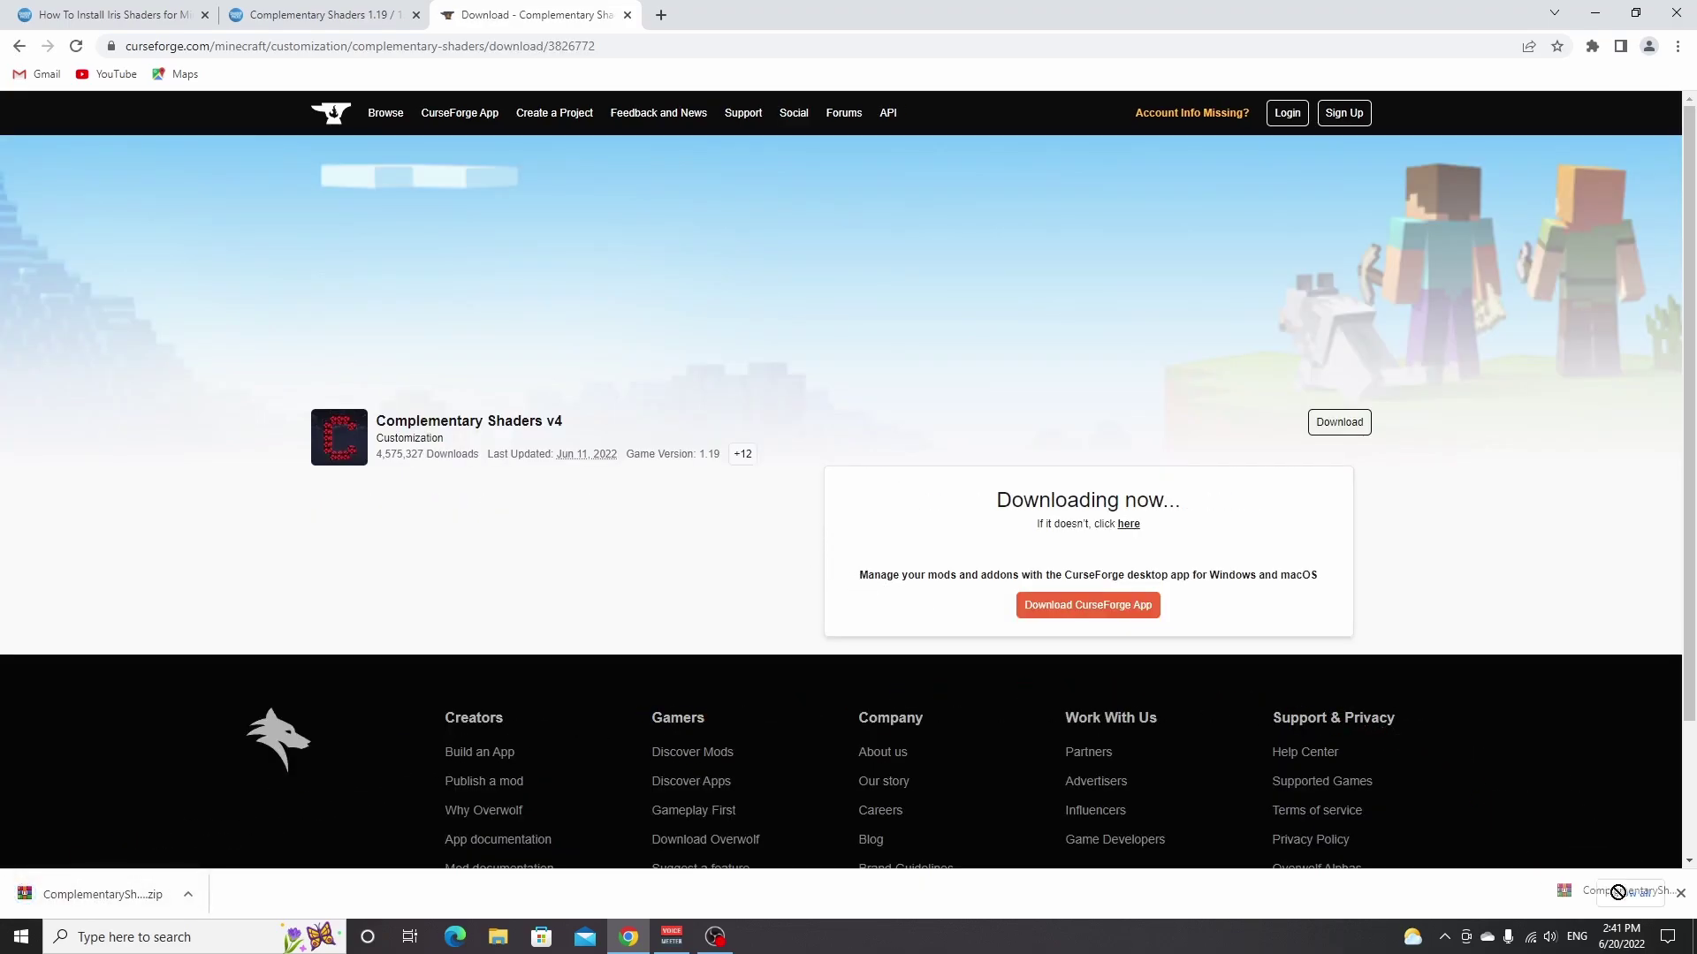
click(1689, 931)
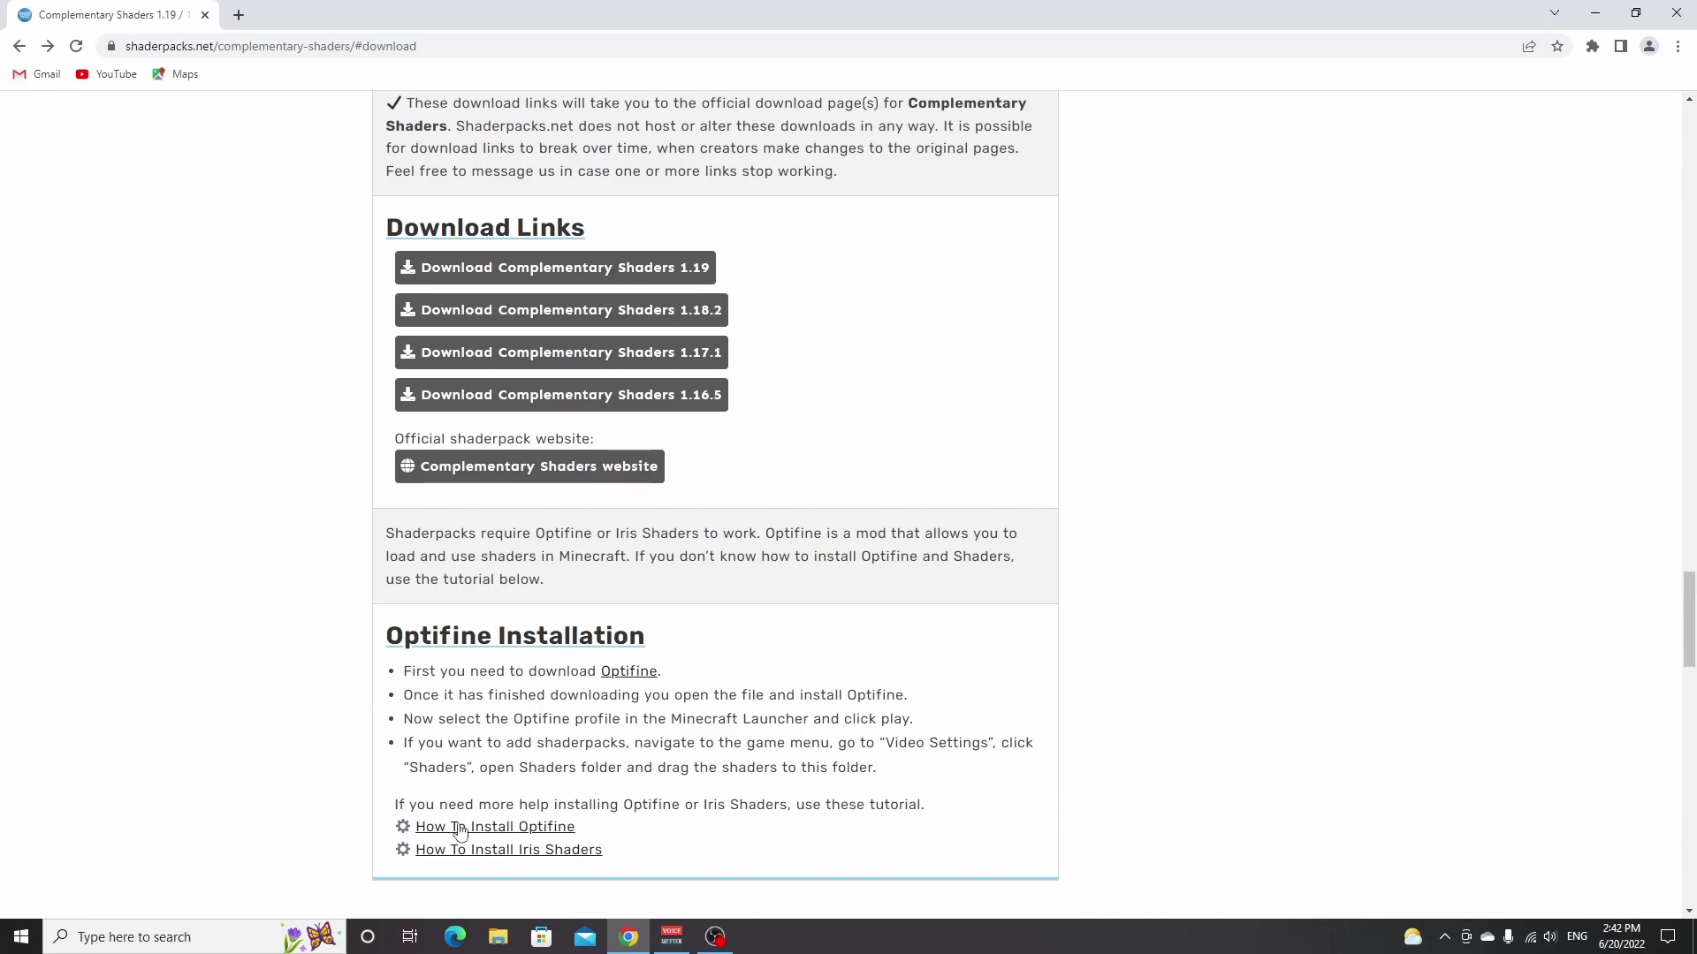
From the How To Install Iris Shaders guide, open the irisshaders.net download link in a new tab.
click(506, 853)
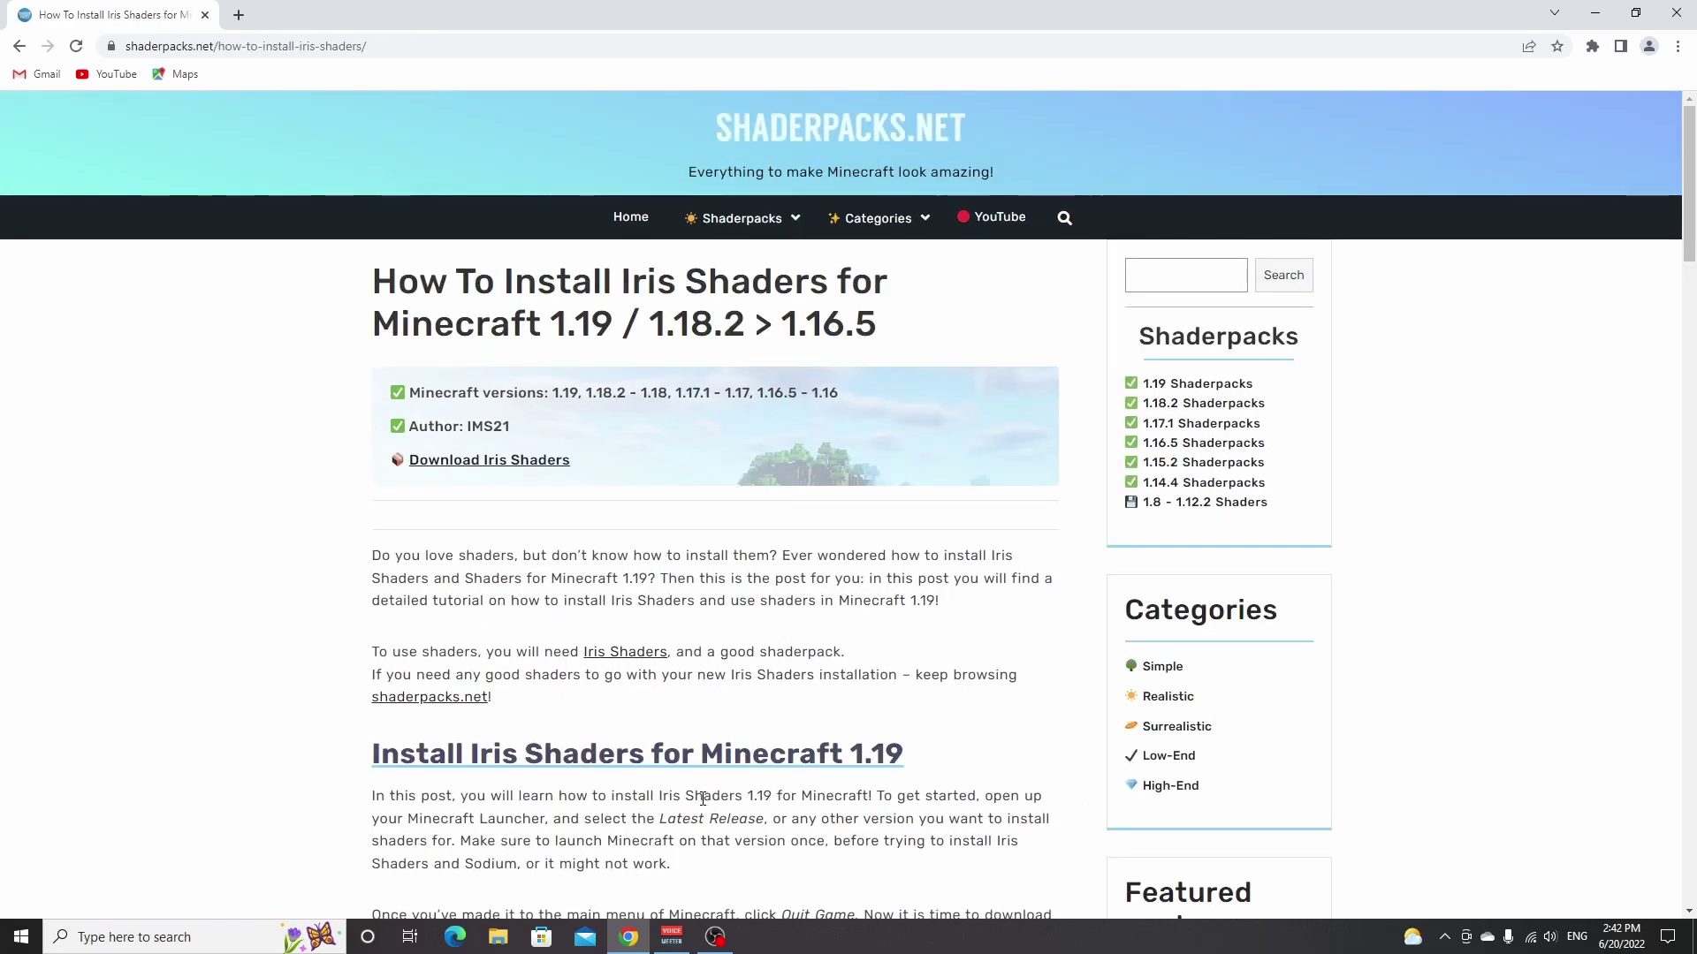
click(491, 460)
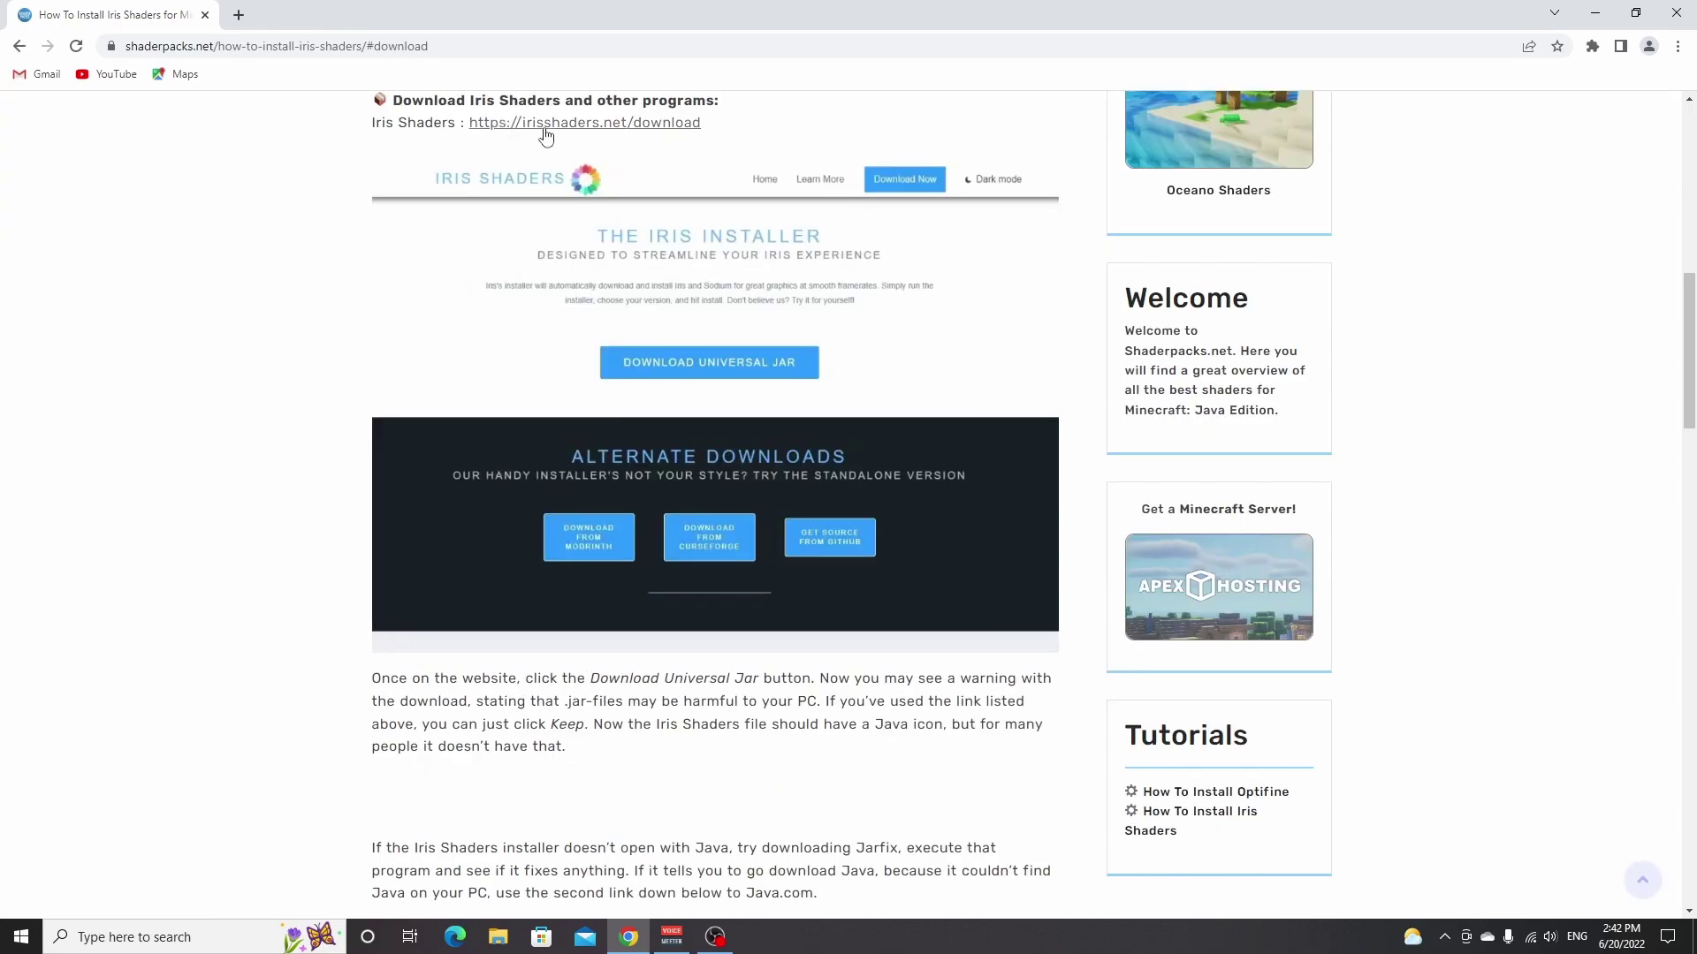
right_click(588, 131)
click(645, 136)
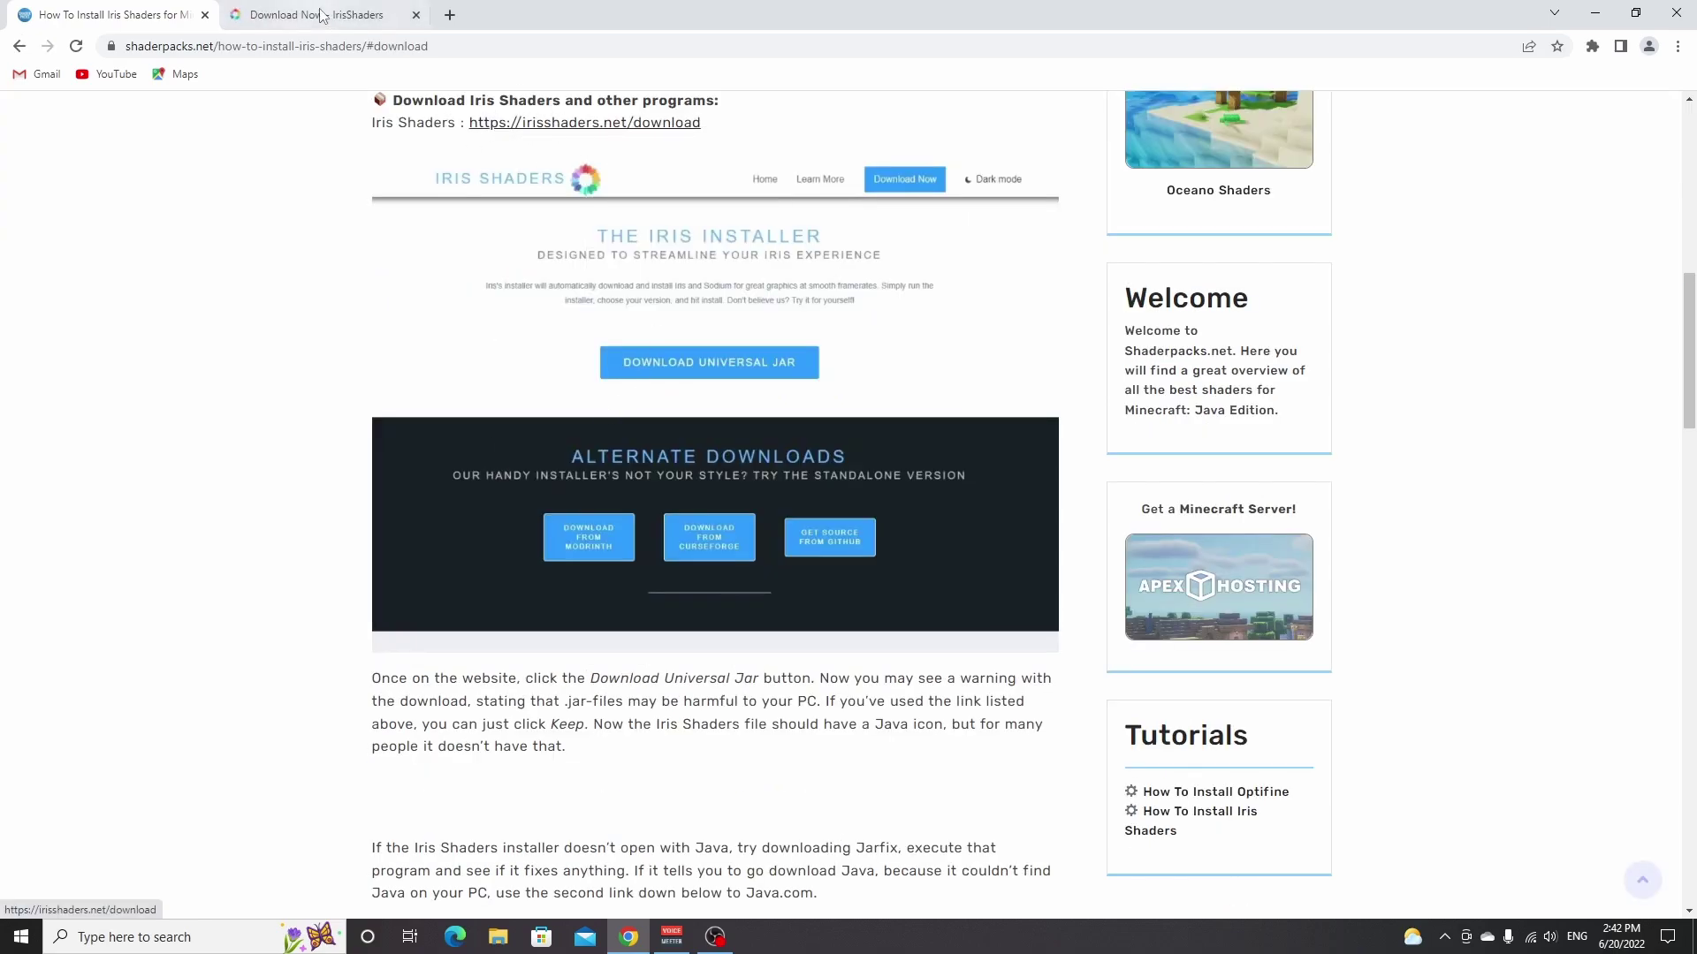
Download the universal Iris-Installer-2.0.4.jar, then return to the guide's Jarfix section.
click(321, 16)
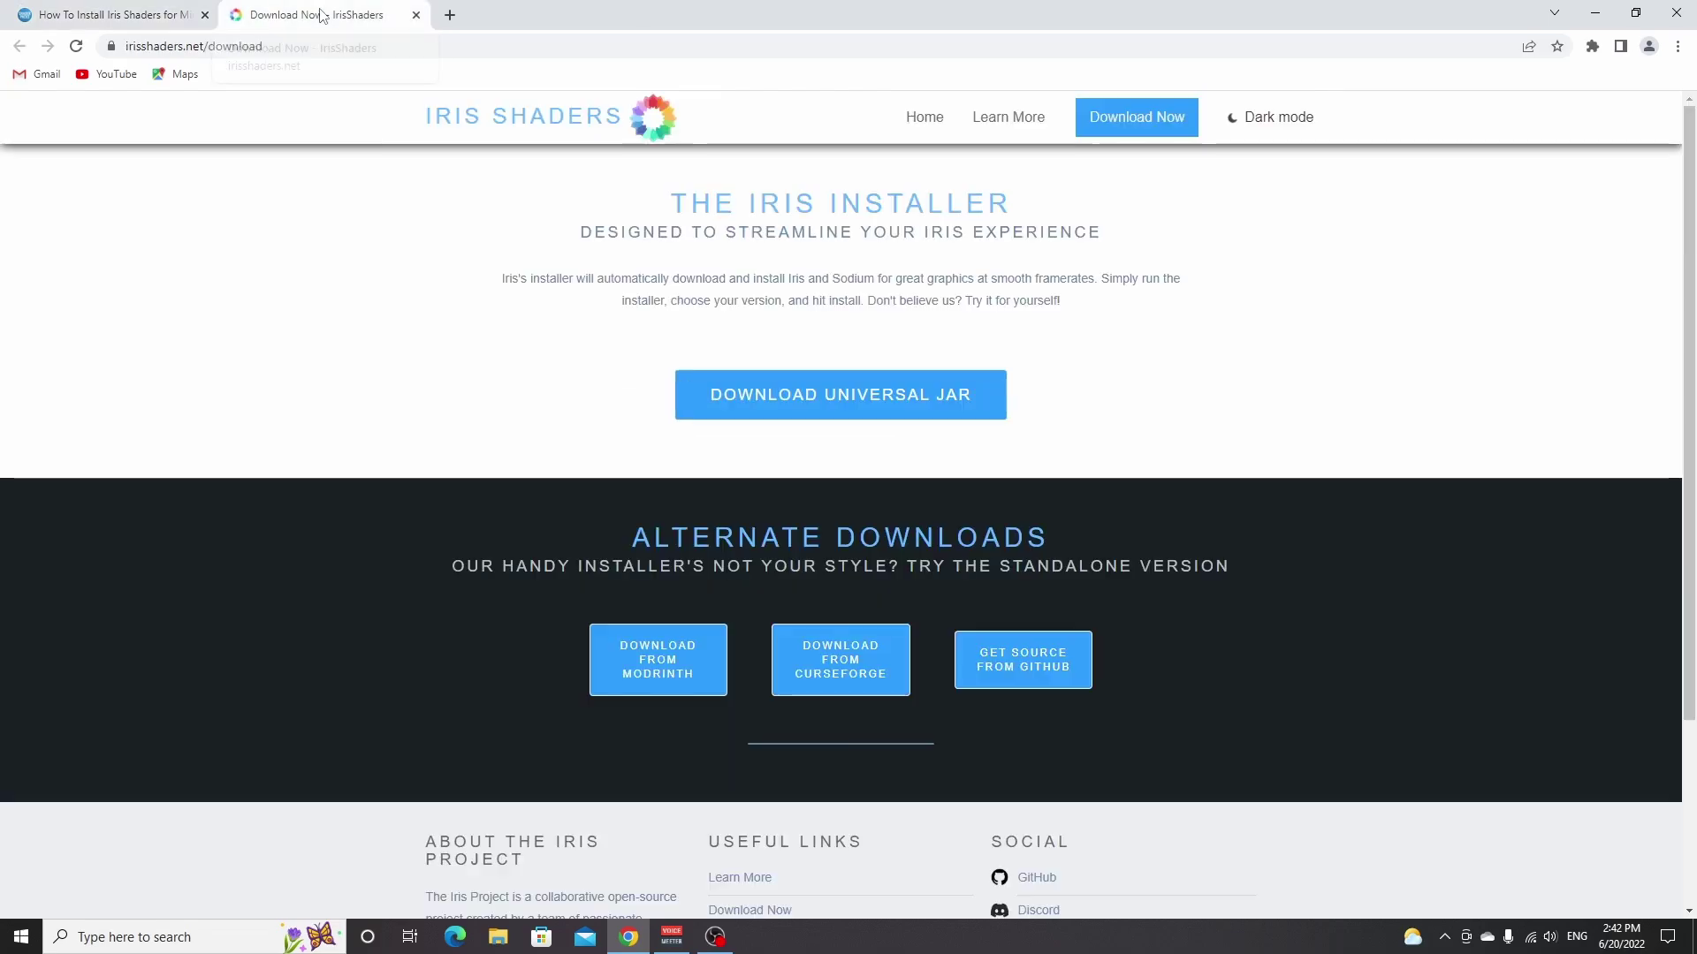
click(843, 408)
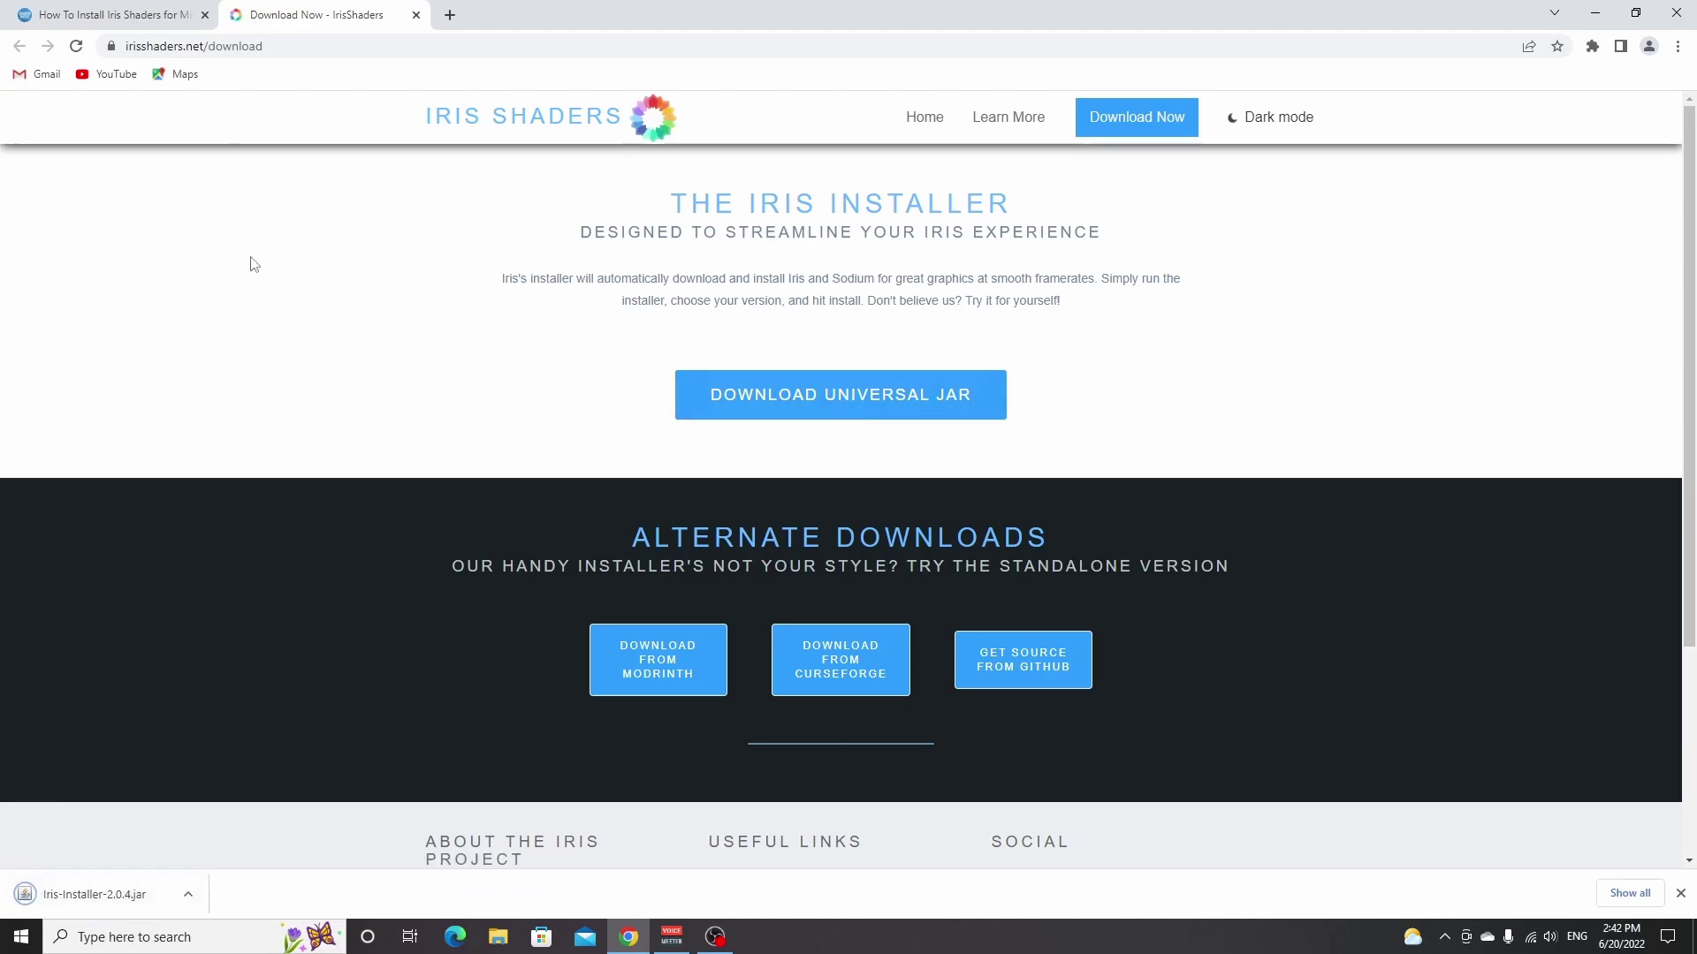
key(ctrl+shift+Tab)
scroll(342, 348, up, 1)
scroll(340, 371, down, 8)
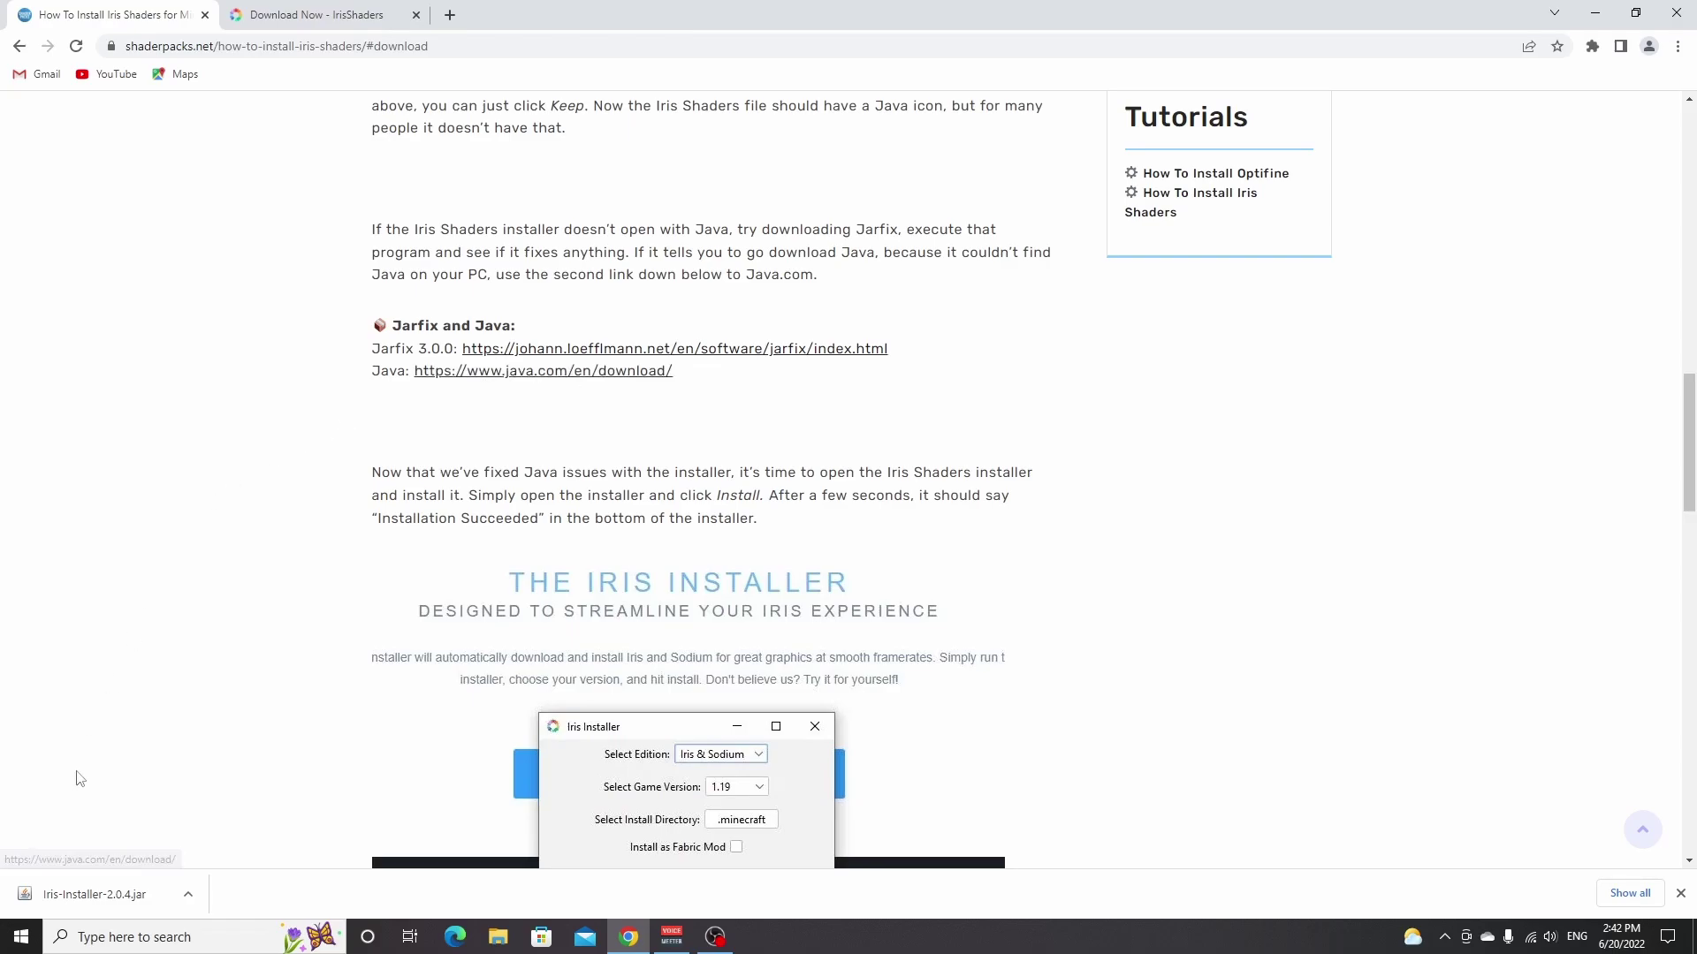
Run the downloaded Iris Installer to install Iris & Sodium for 1.19 into .minecraft.
click(97, 895)
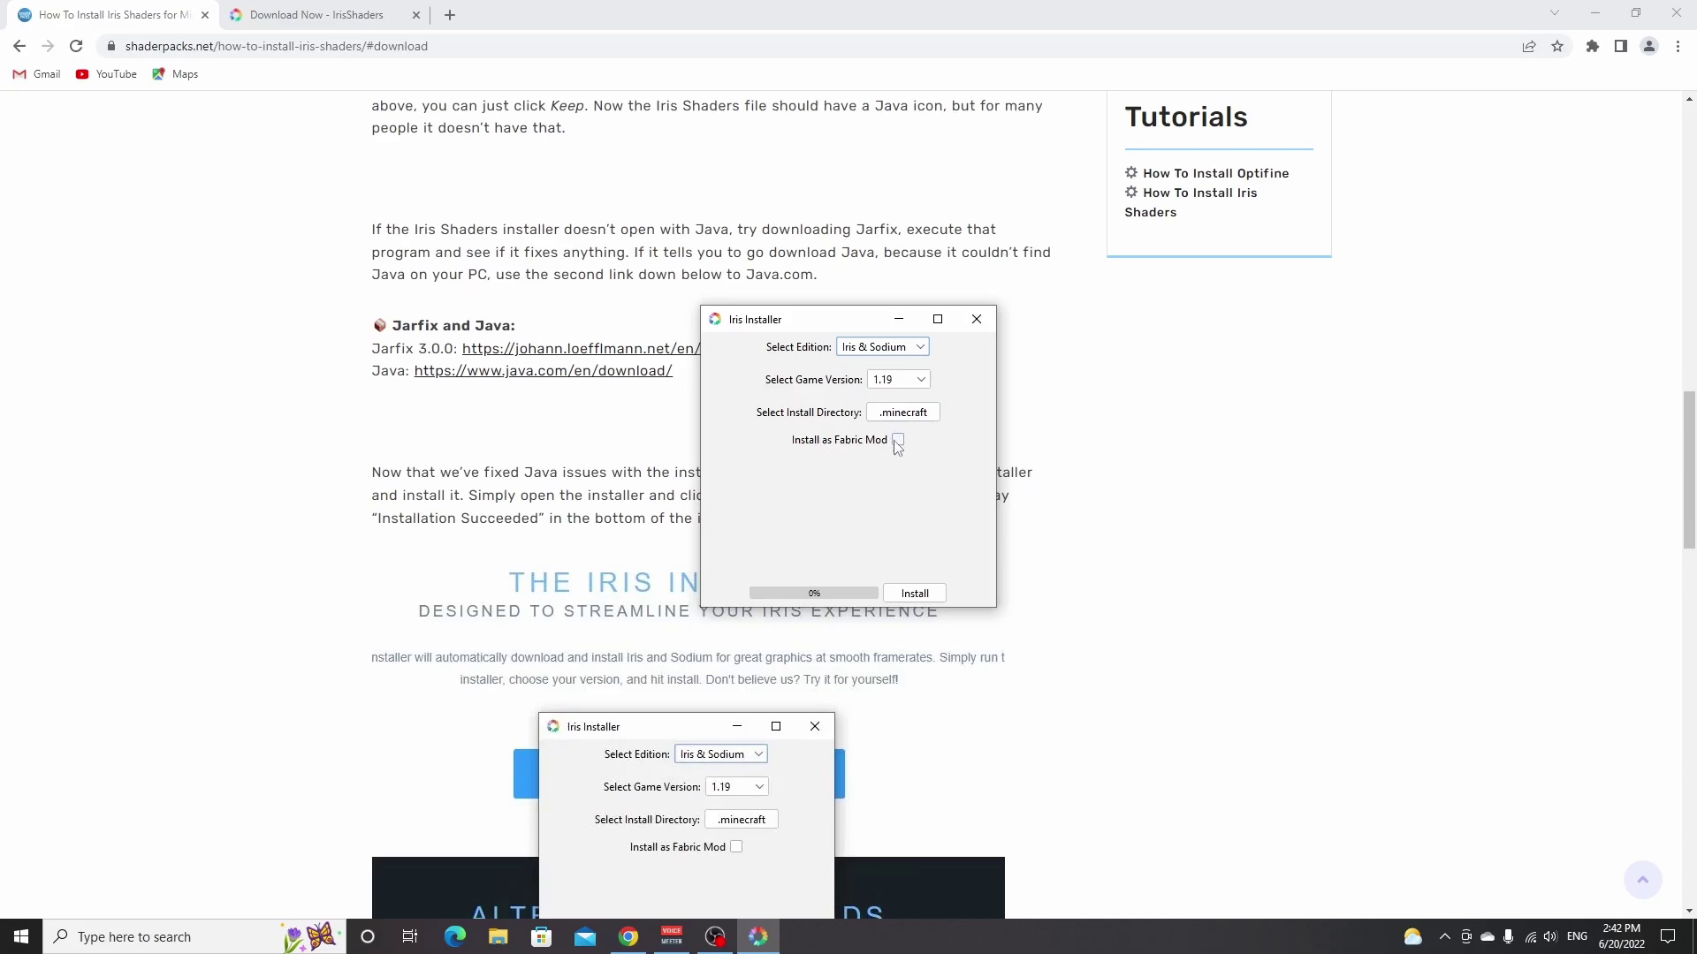
click(915, 595)
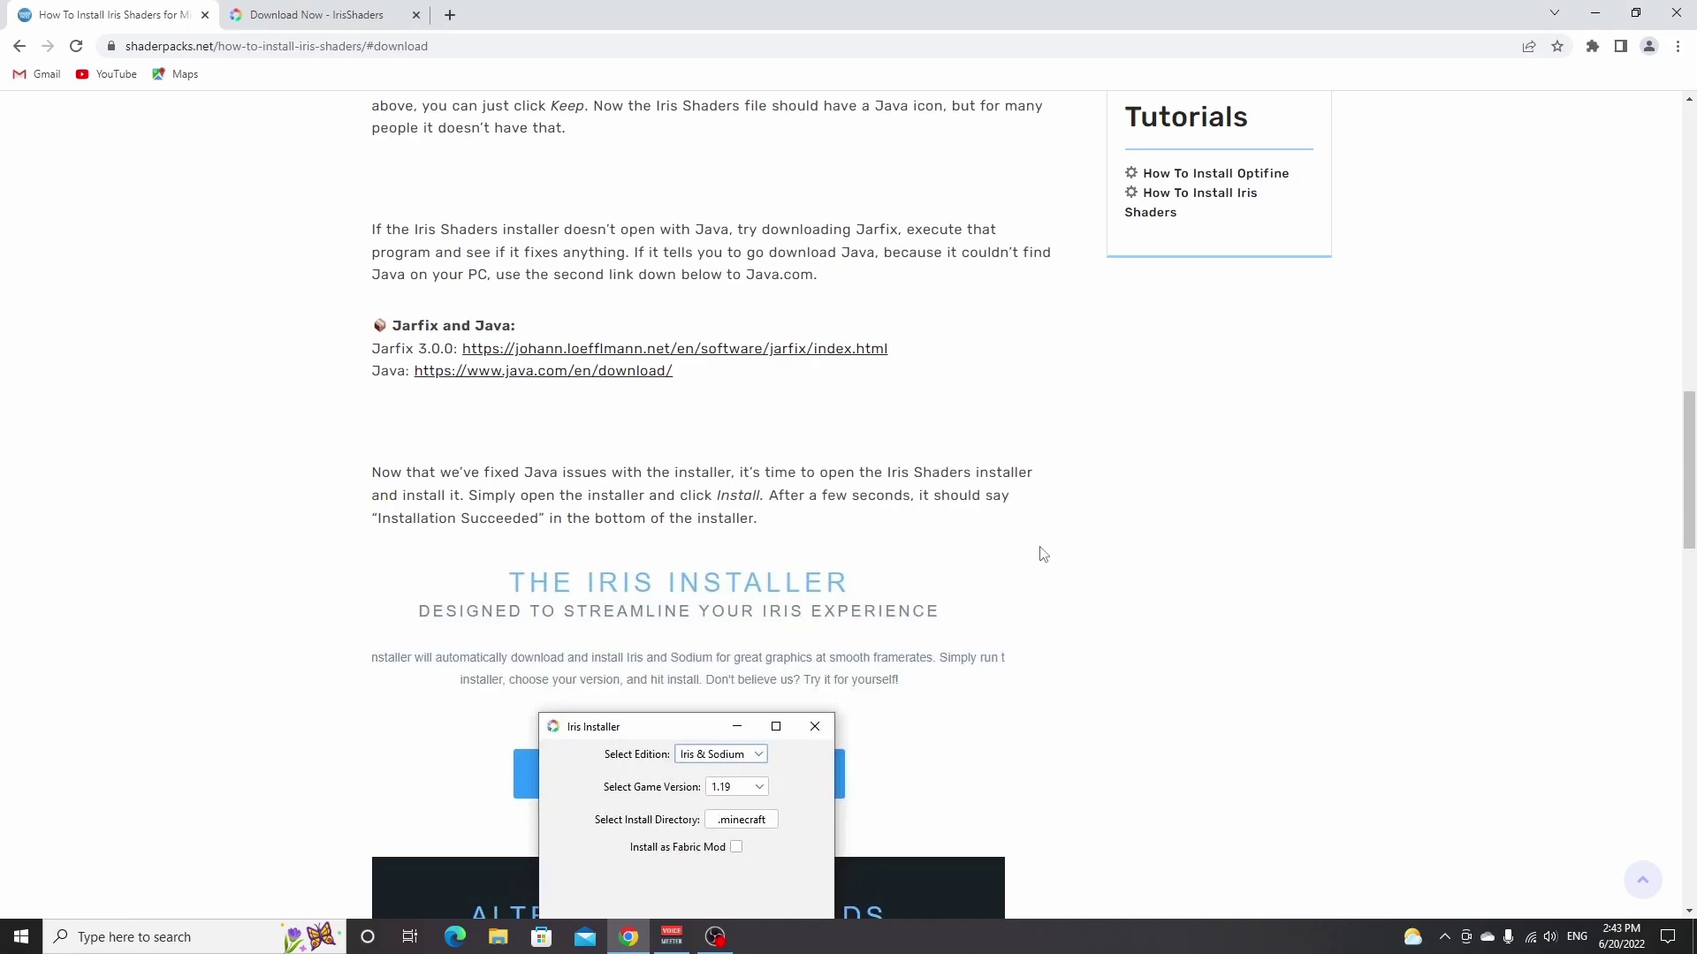
Bring up the Windows Run dialog with Win+R to open %appdata%.
key(super+r)
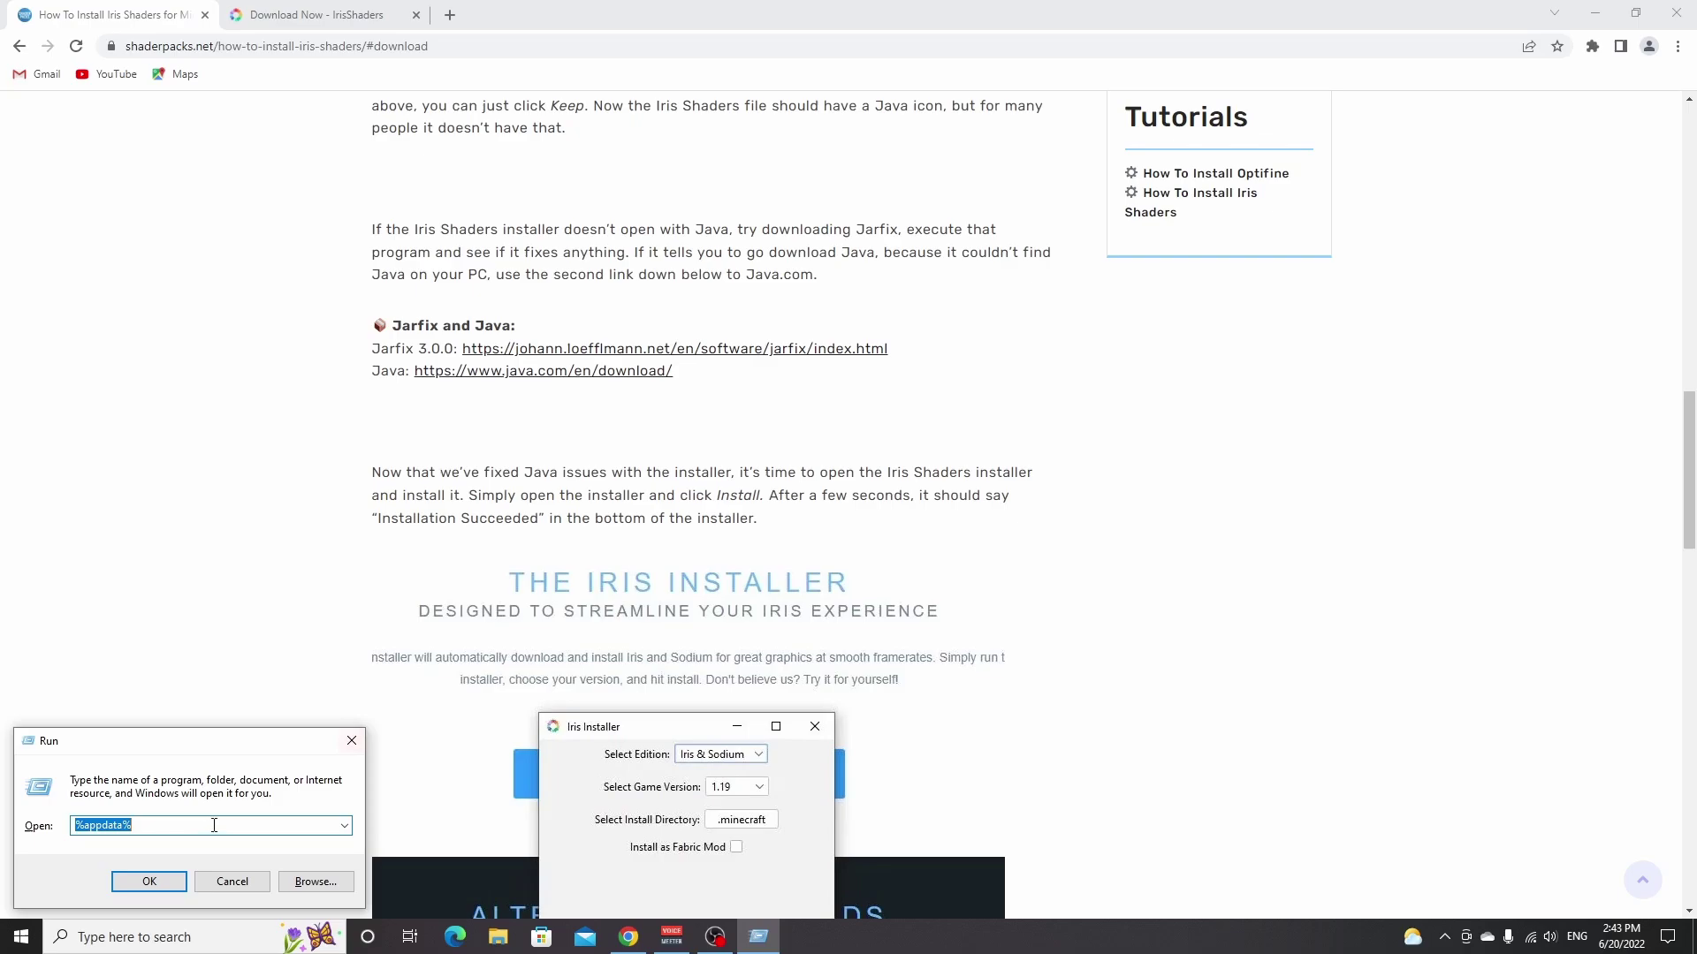
Create a new folder named shaderpacks inside the .minecraft folder.
click(168, 884)
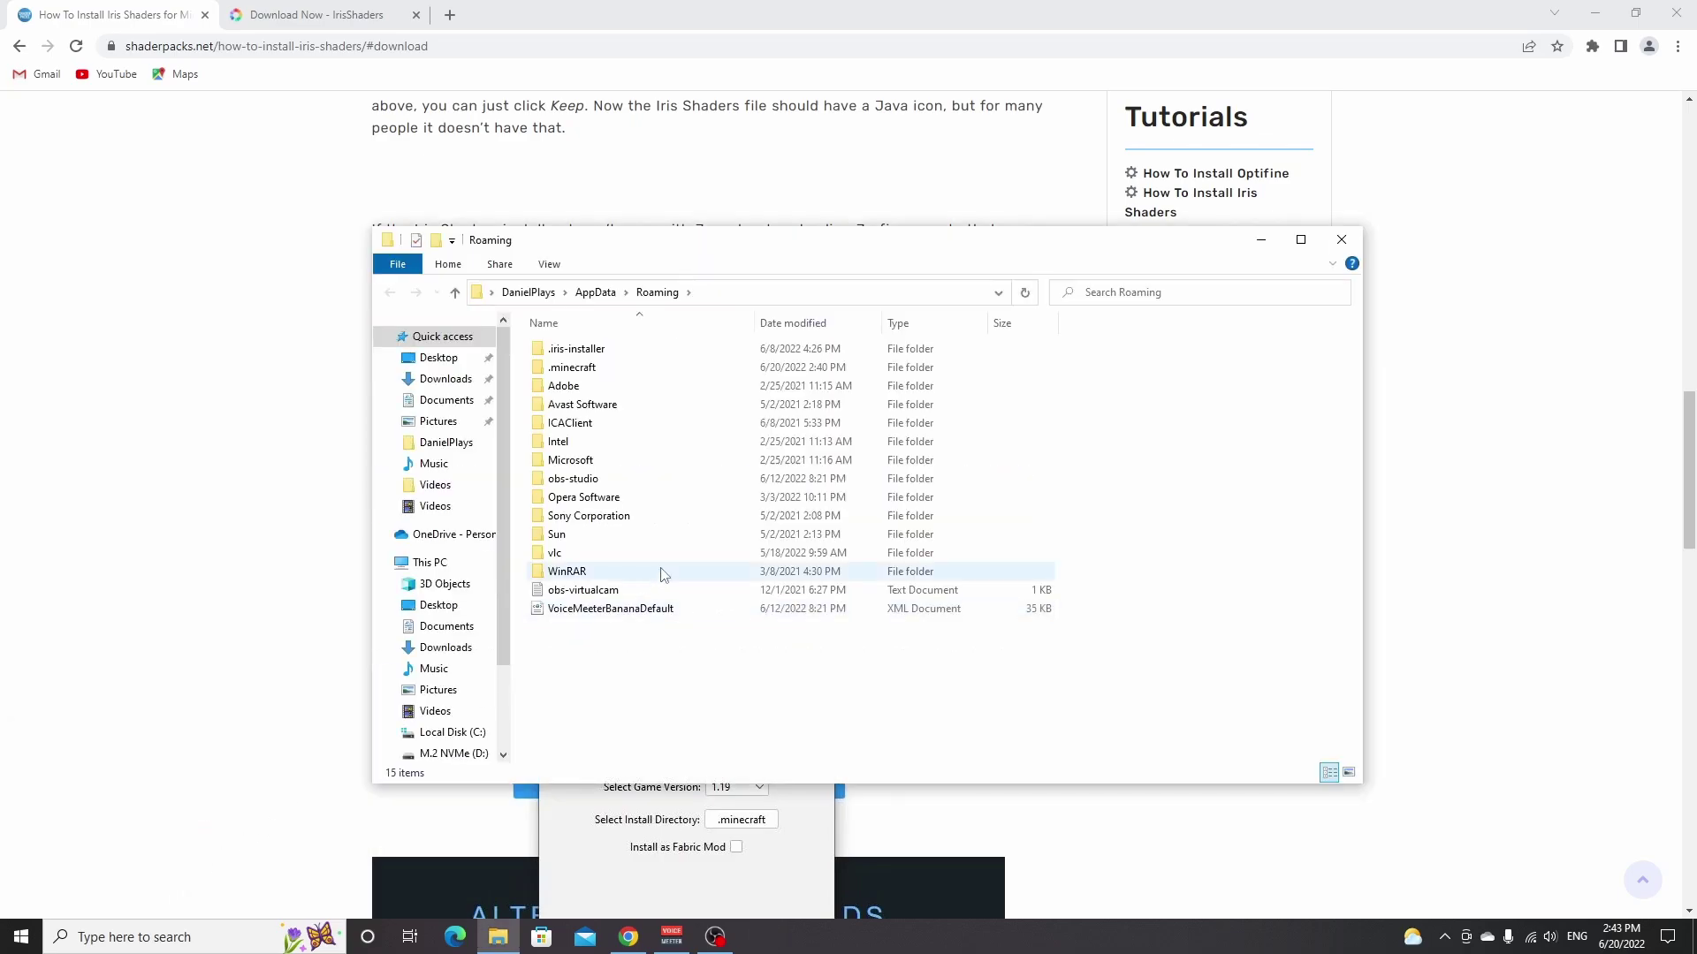
double_click(665, 368)
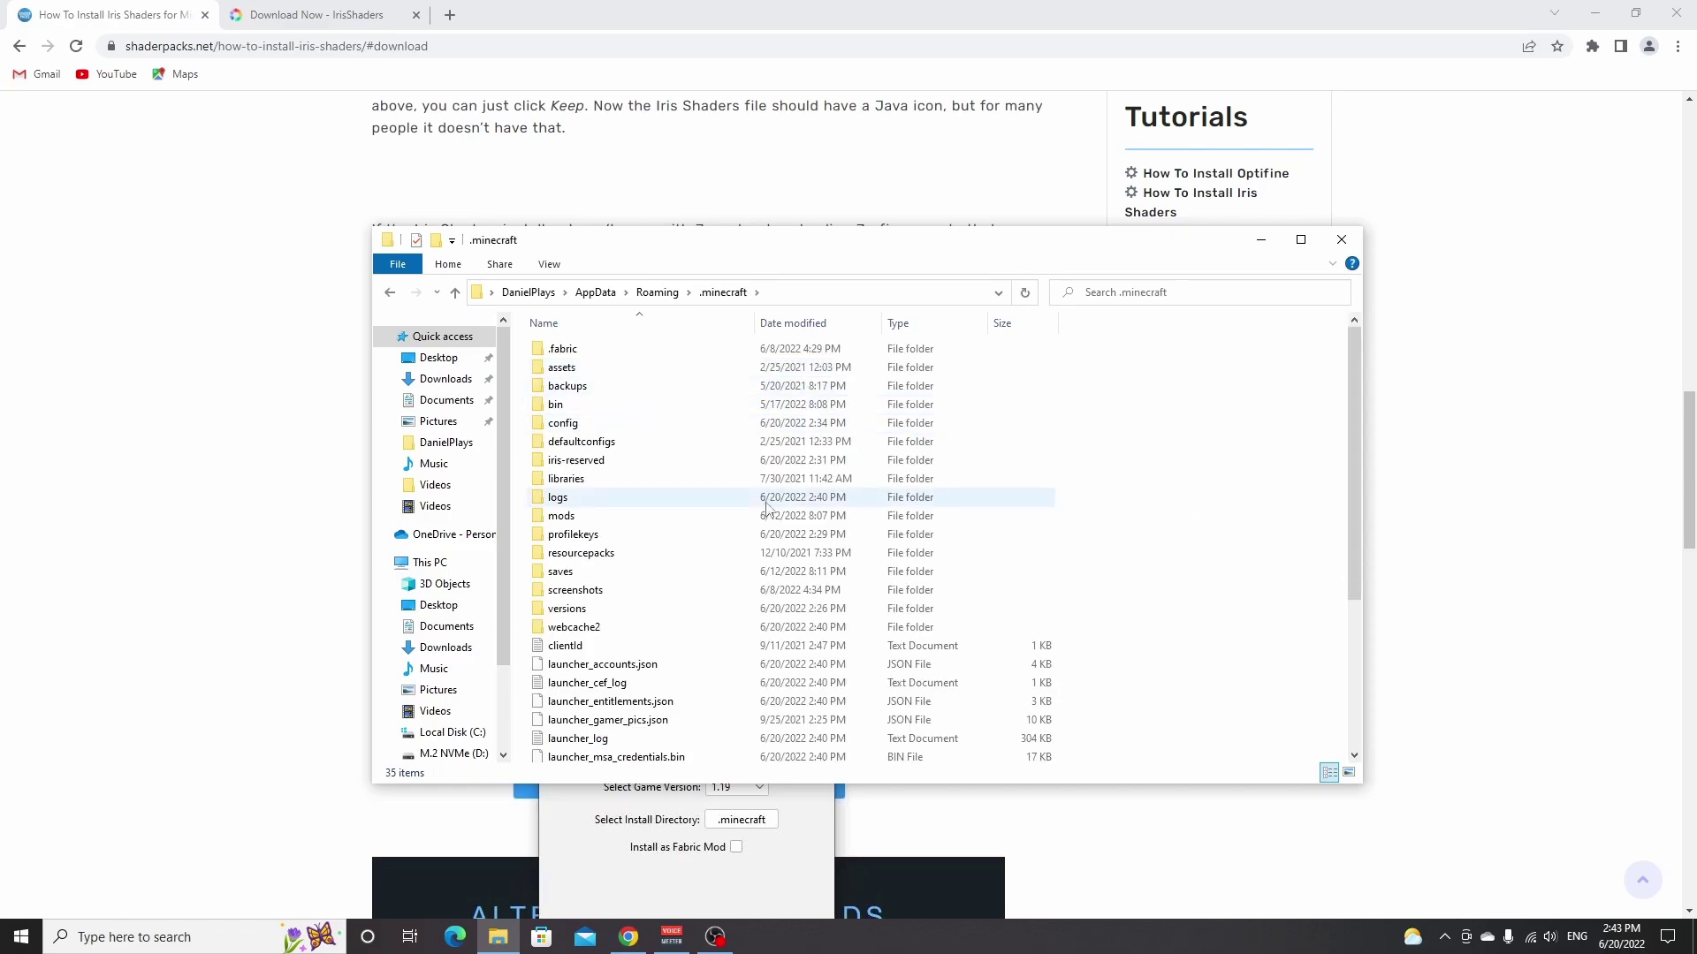
right_click(1109, 503)
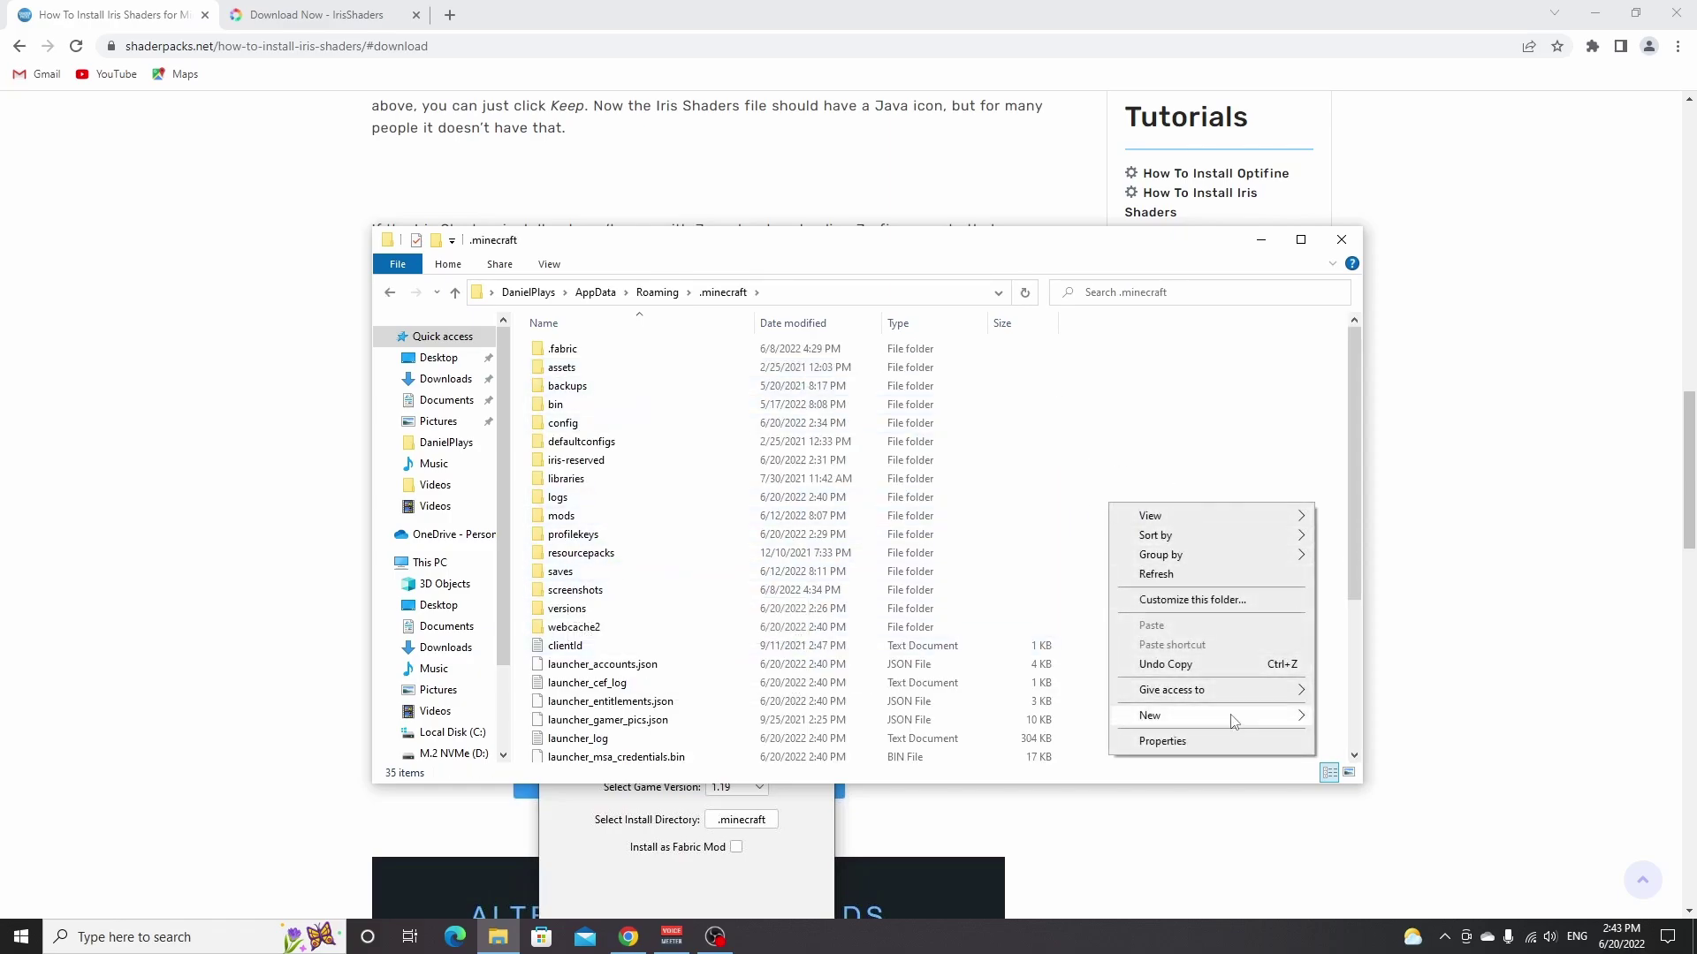
mouse_move(1233, 722)
click(1385, 718)
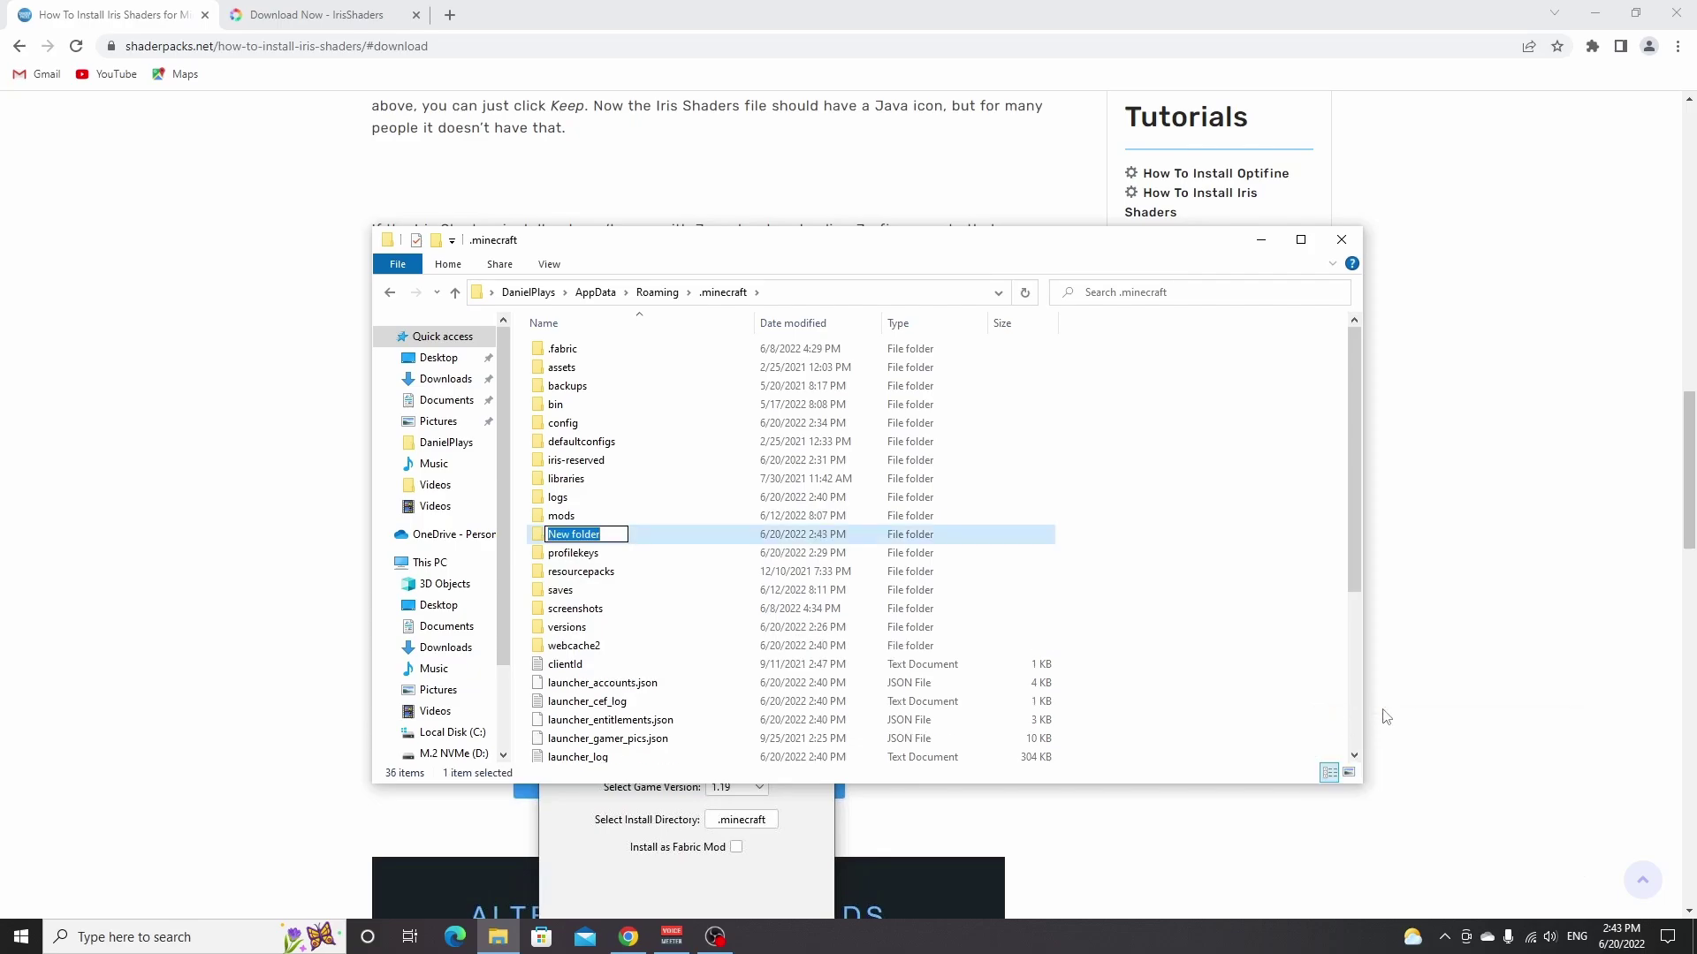
text(shaderpacks)
key(Return)
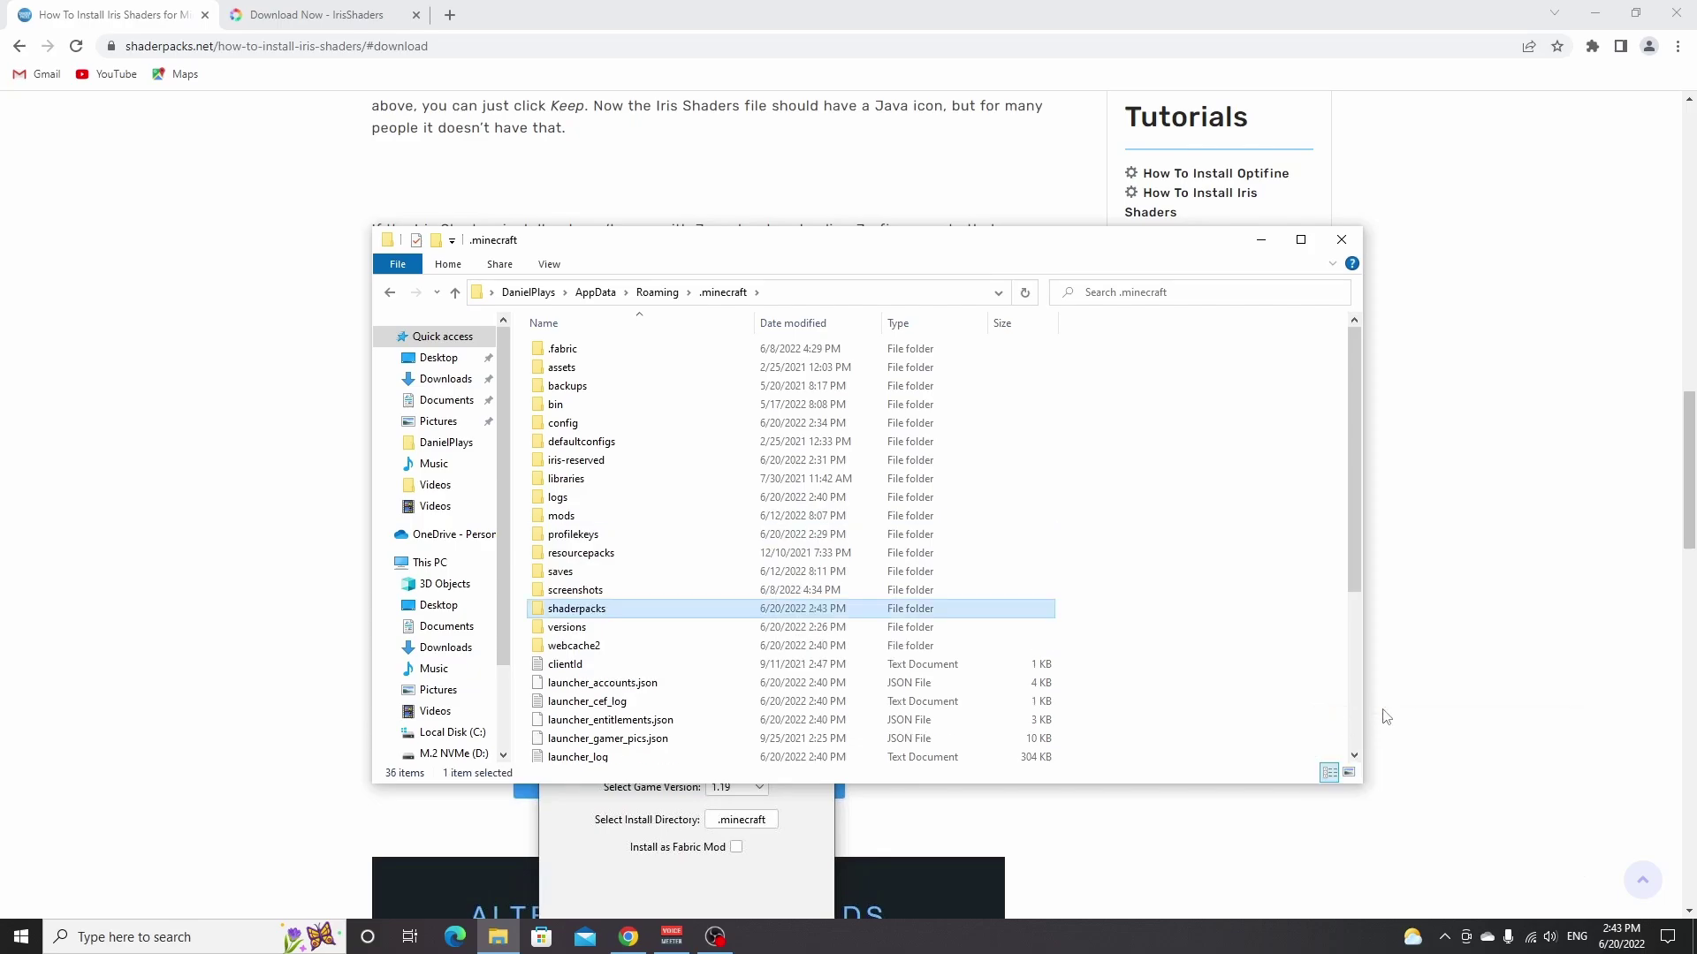
Move the ComplementaryShaders_v4.5 zip from the desktop into the shaderpacks folder.
double_click(698, 616)
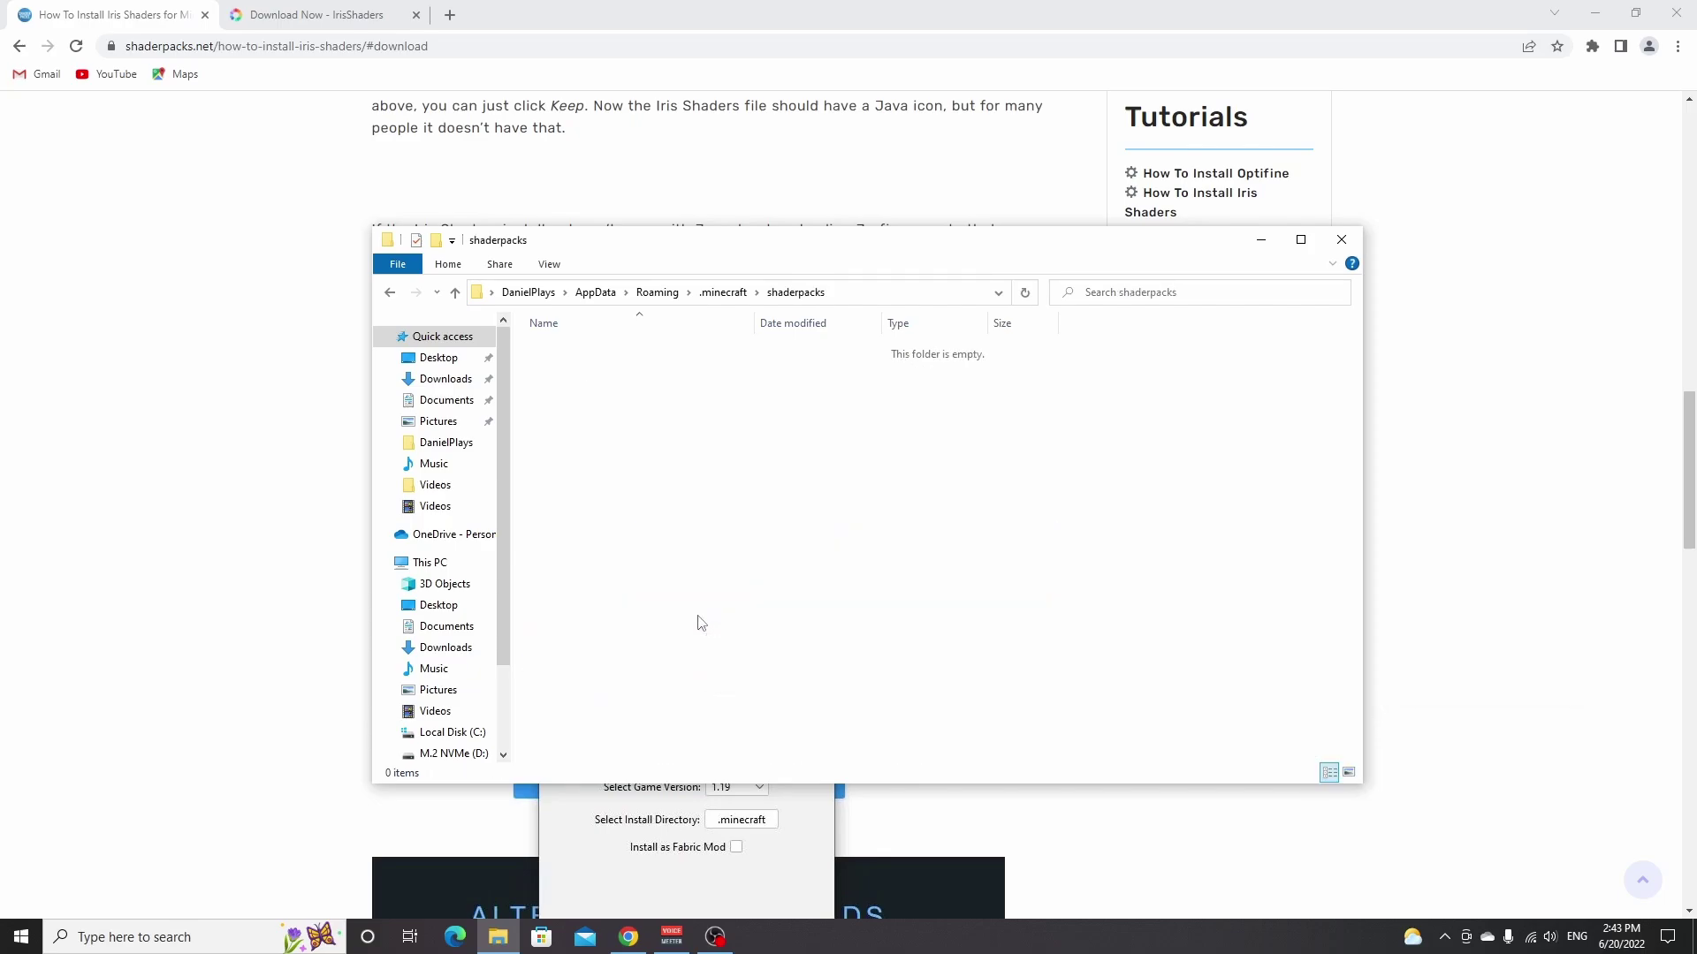
click(1595, 13)
mouse_move(145, 31)
mouse_down()
mouse_move(580, 173)
mouse_move(629, 480)
mouse_up()
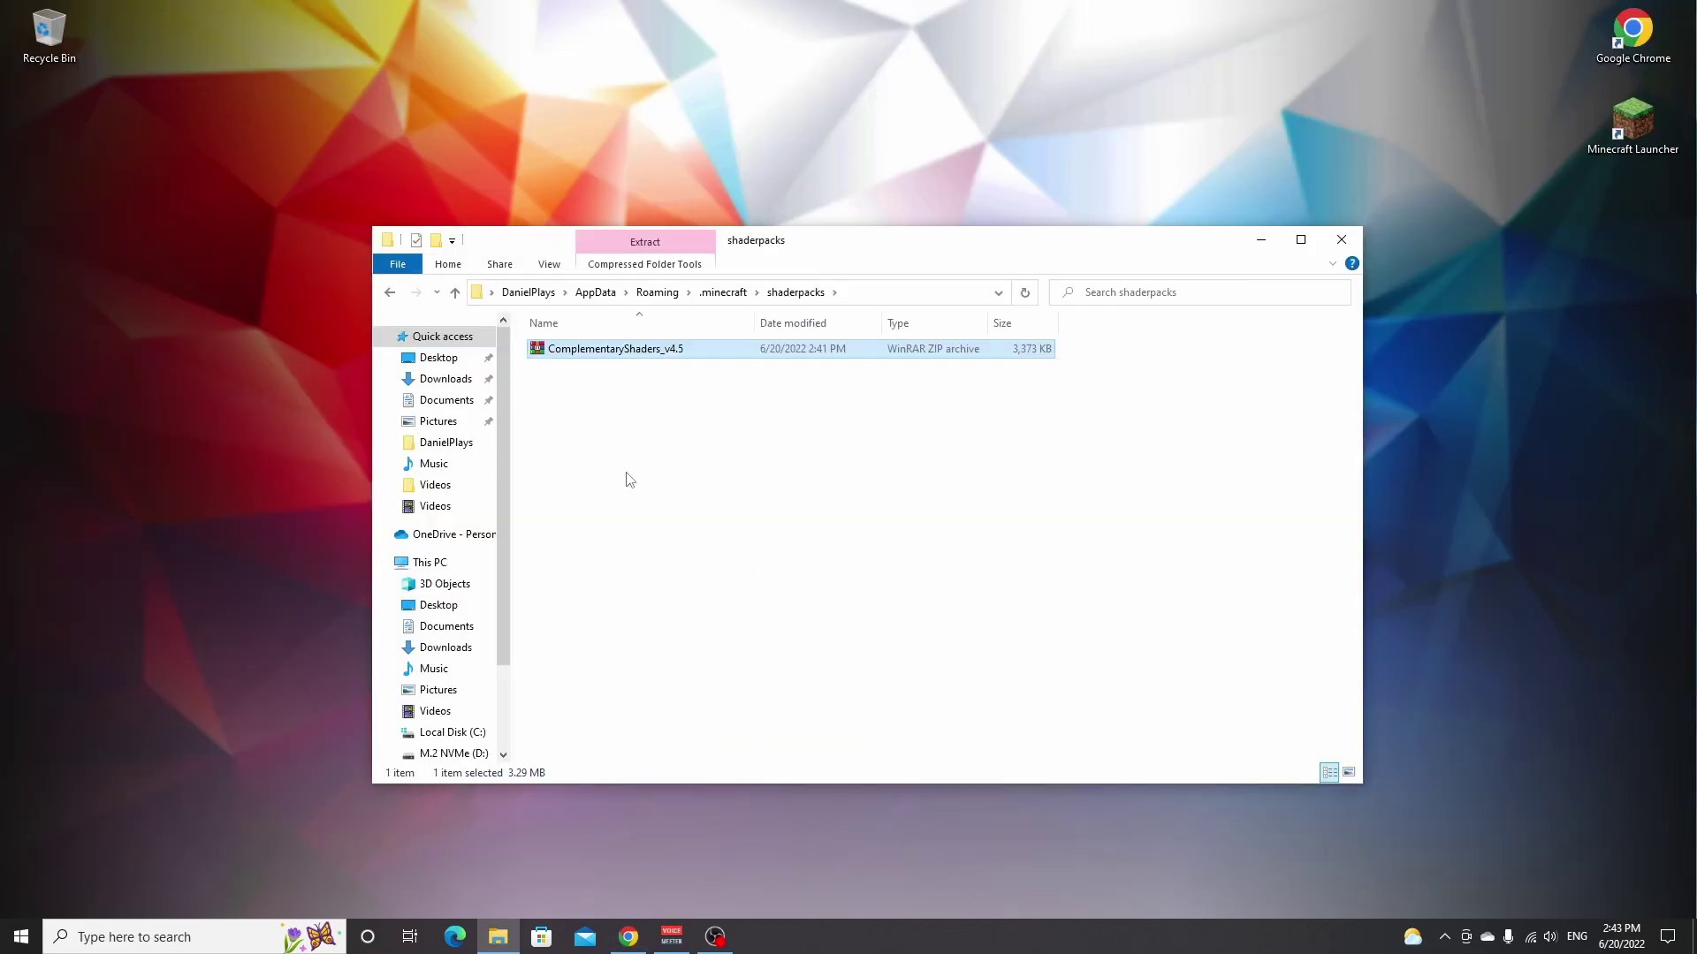
Close the shaderpacks window and play the Iris & Sodium for 1.19 installation, found by searching 'ir'.
click(1342, 239)
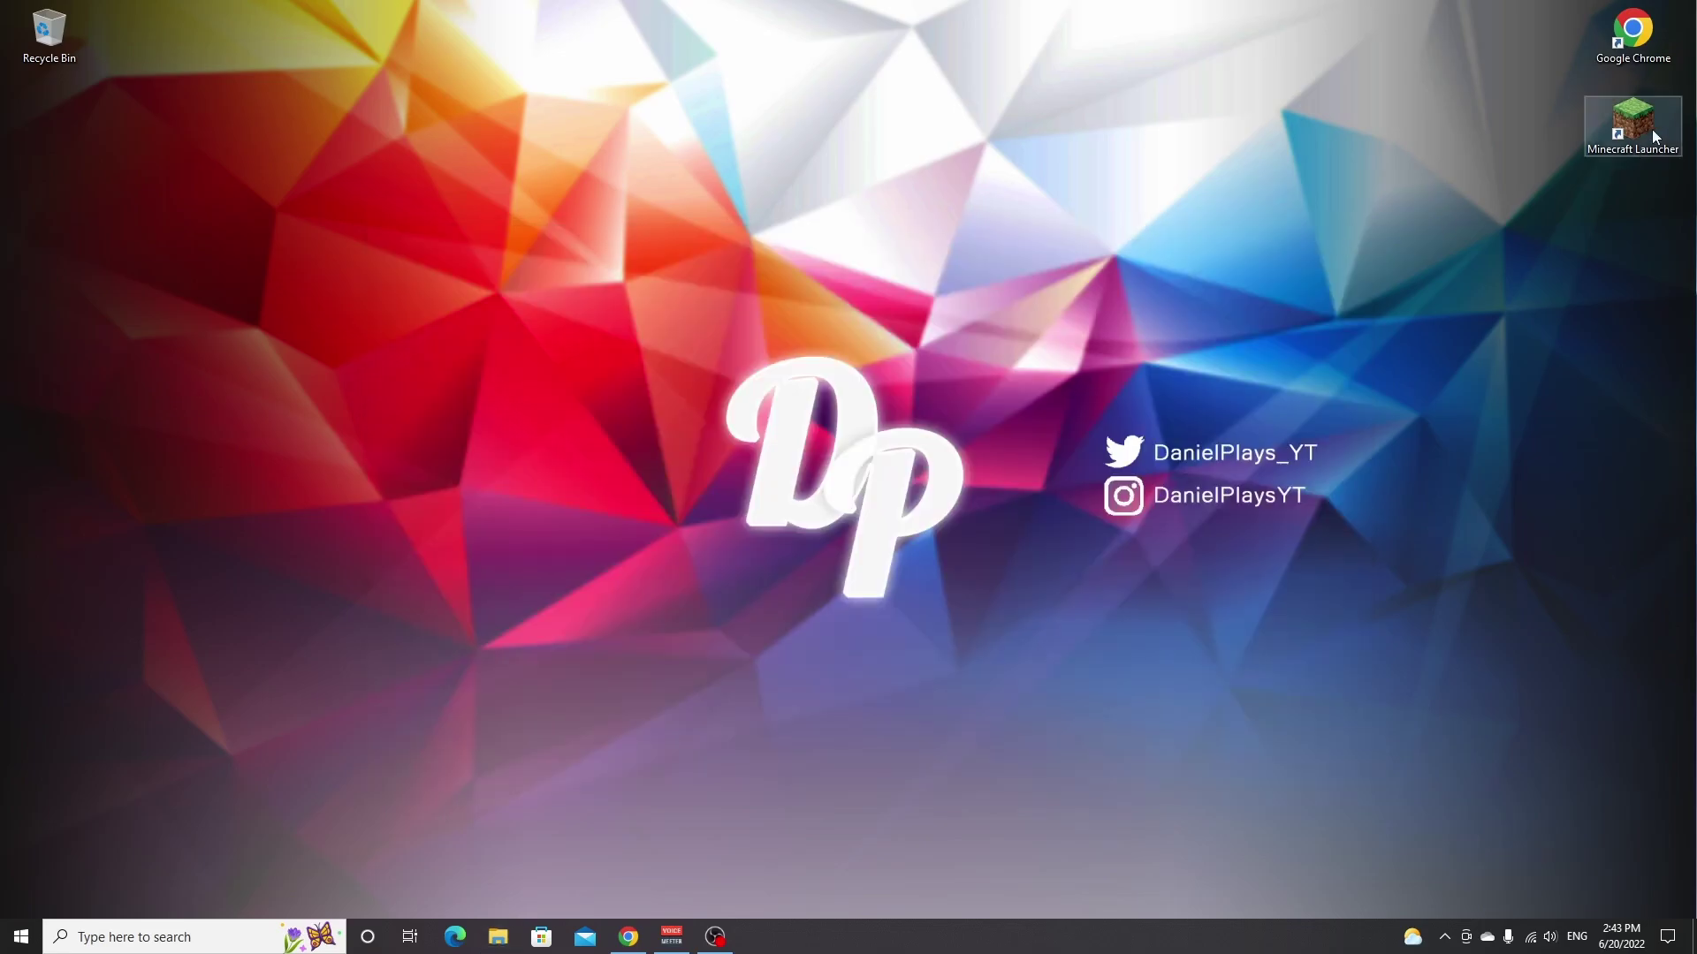
double_click(1639, 130)
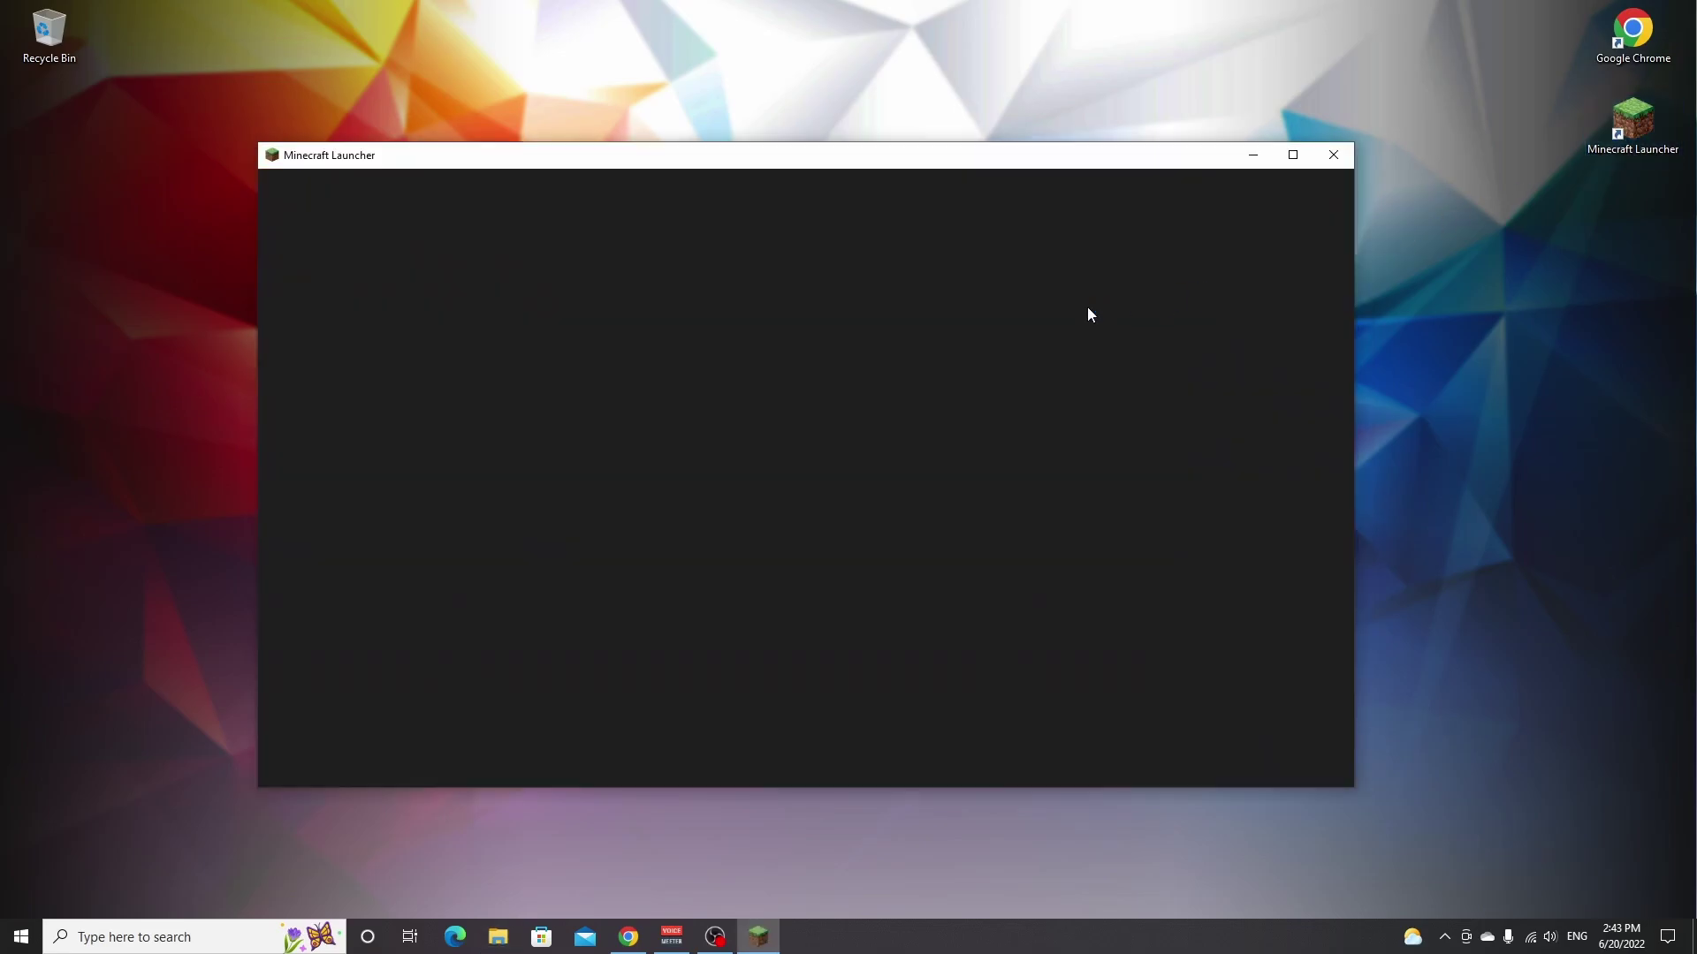
mouse_move(504, 659)
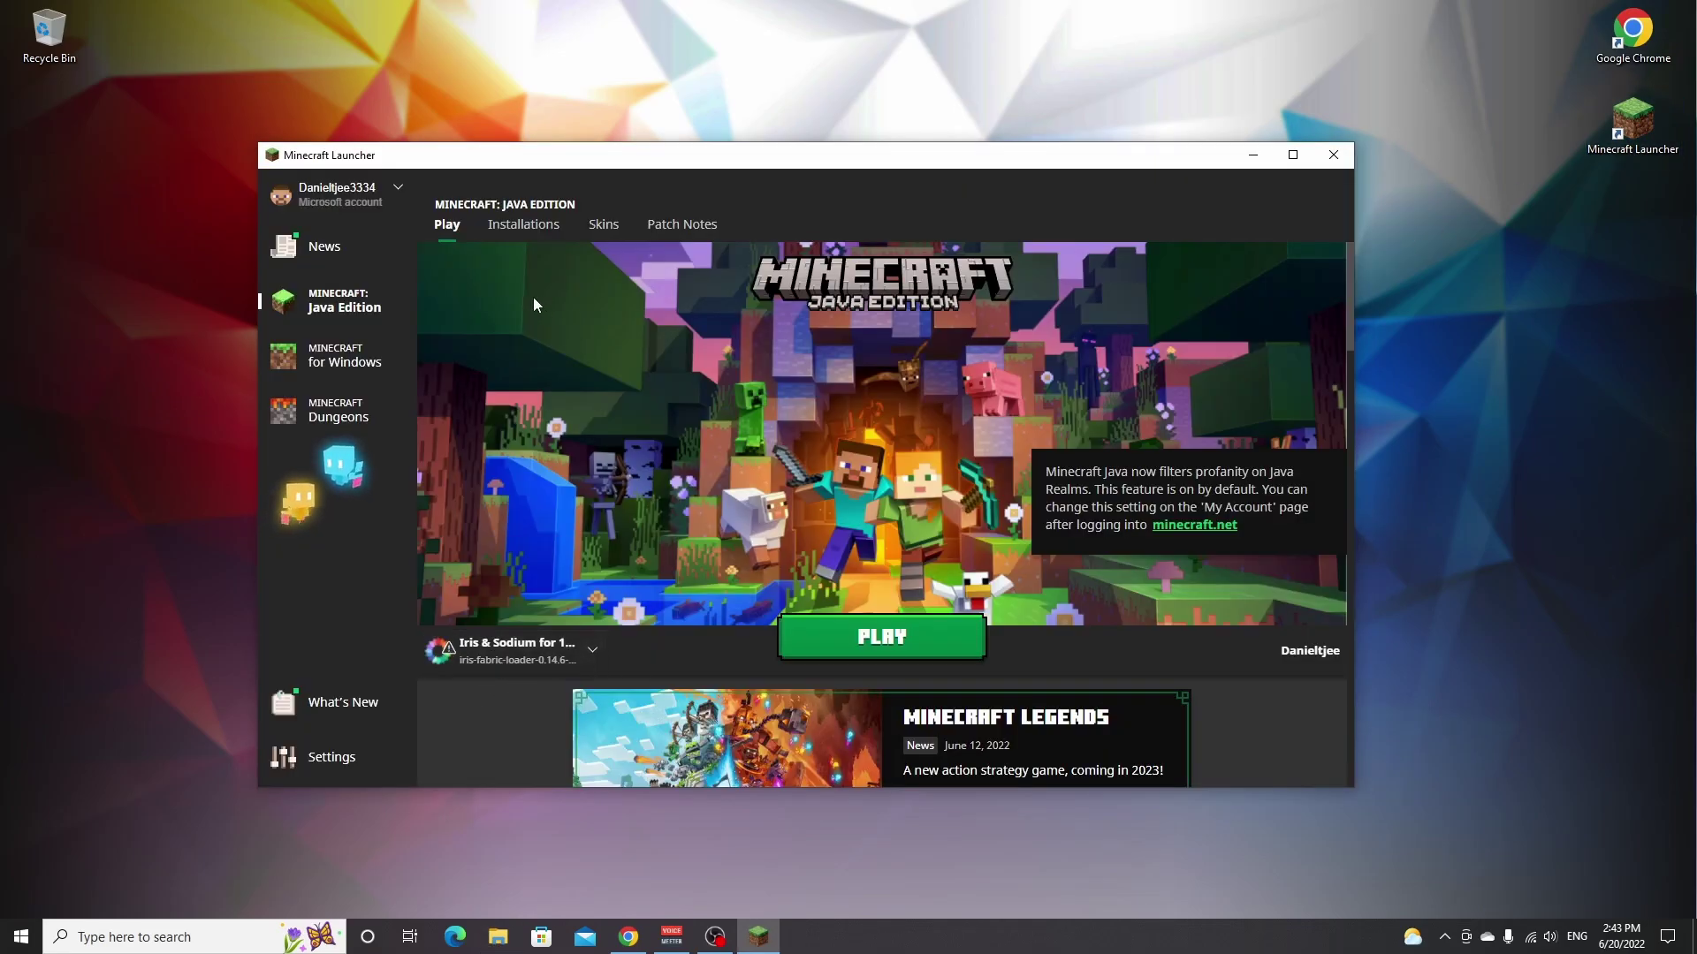
click(511, 658)
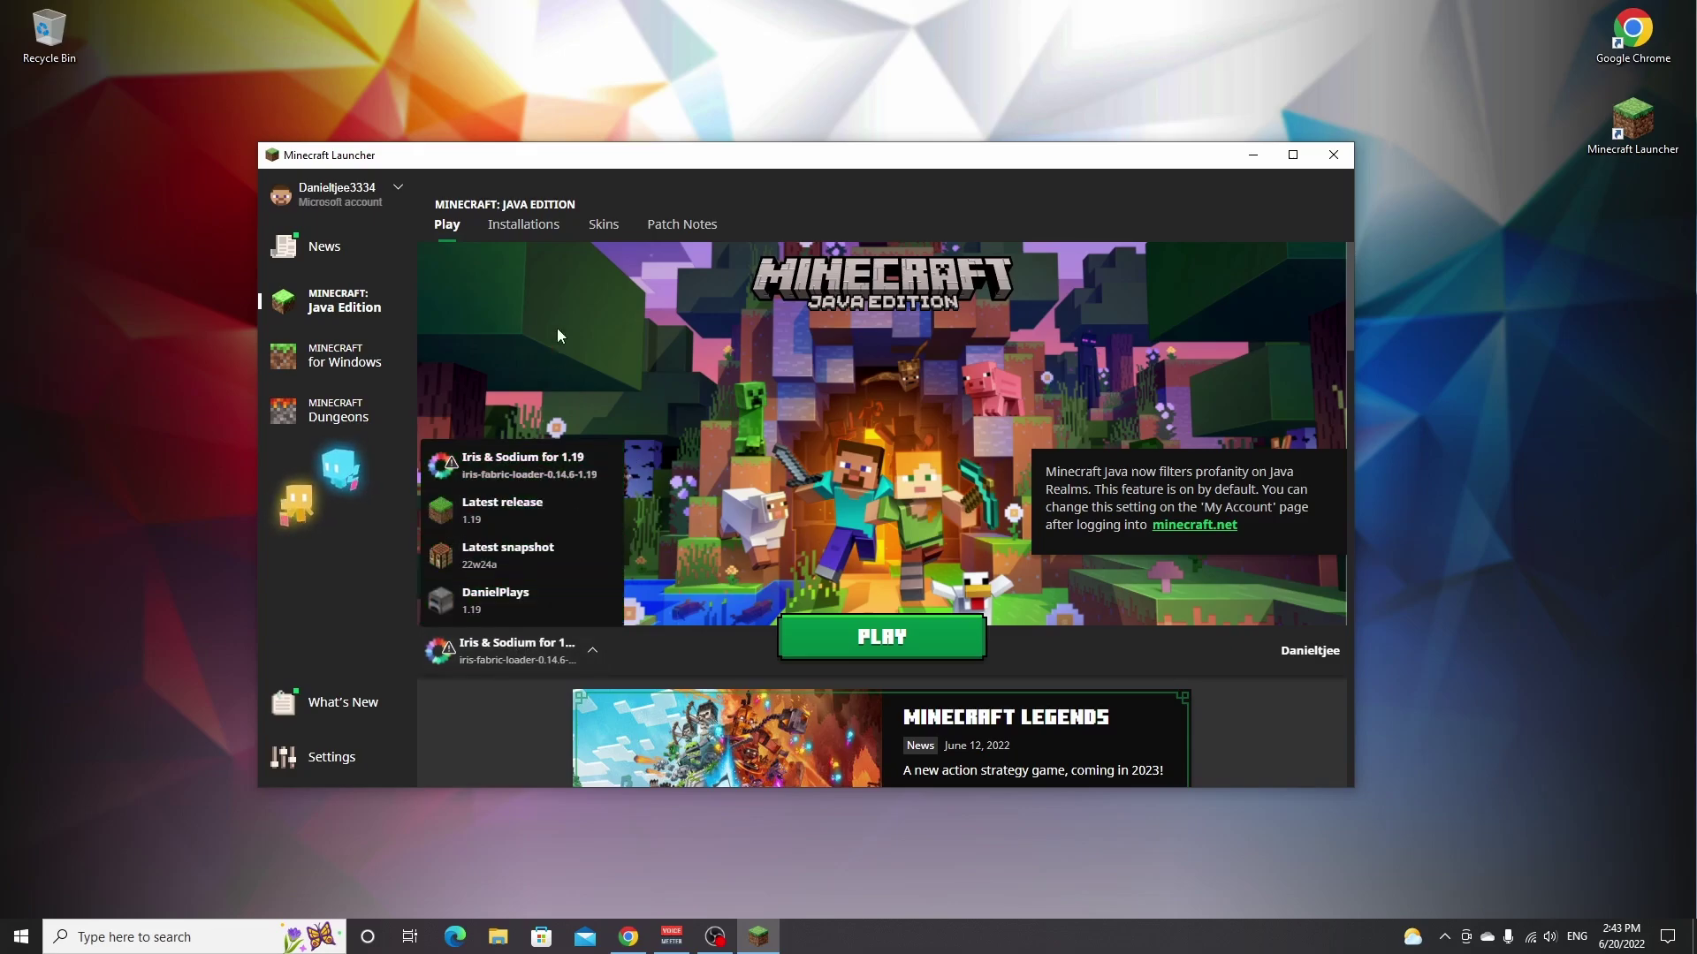
click(525, 227)
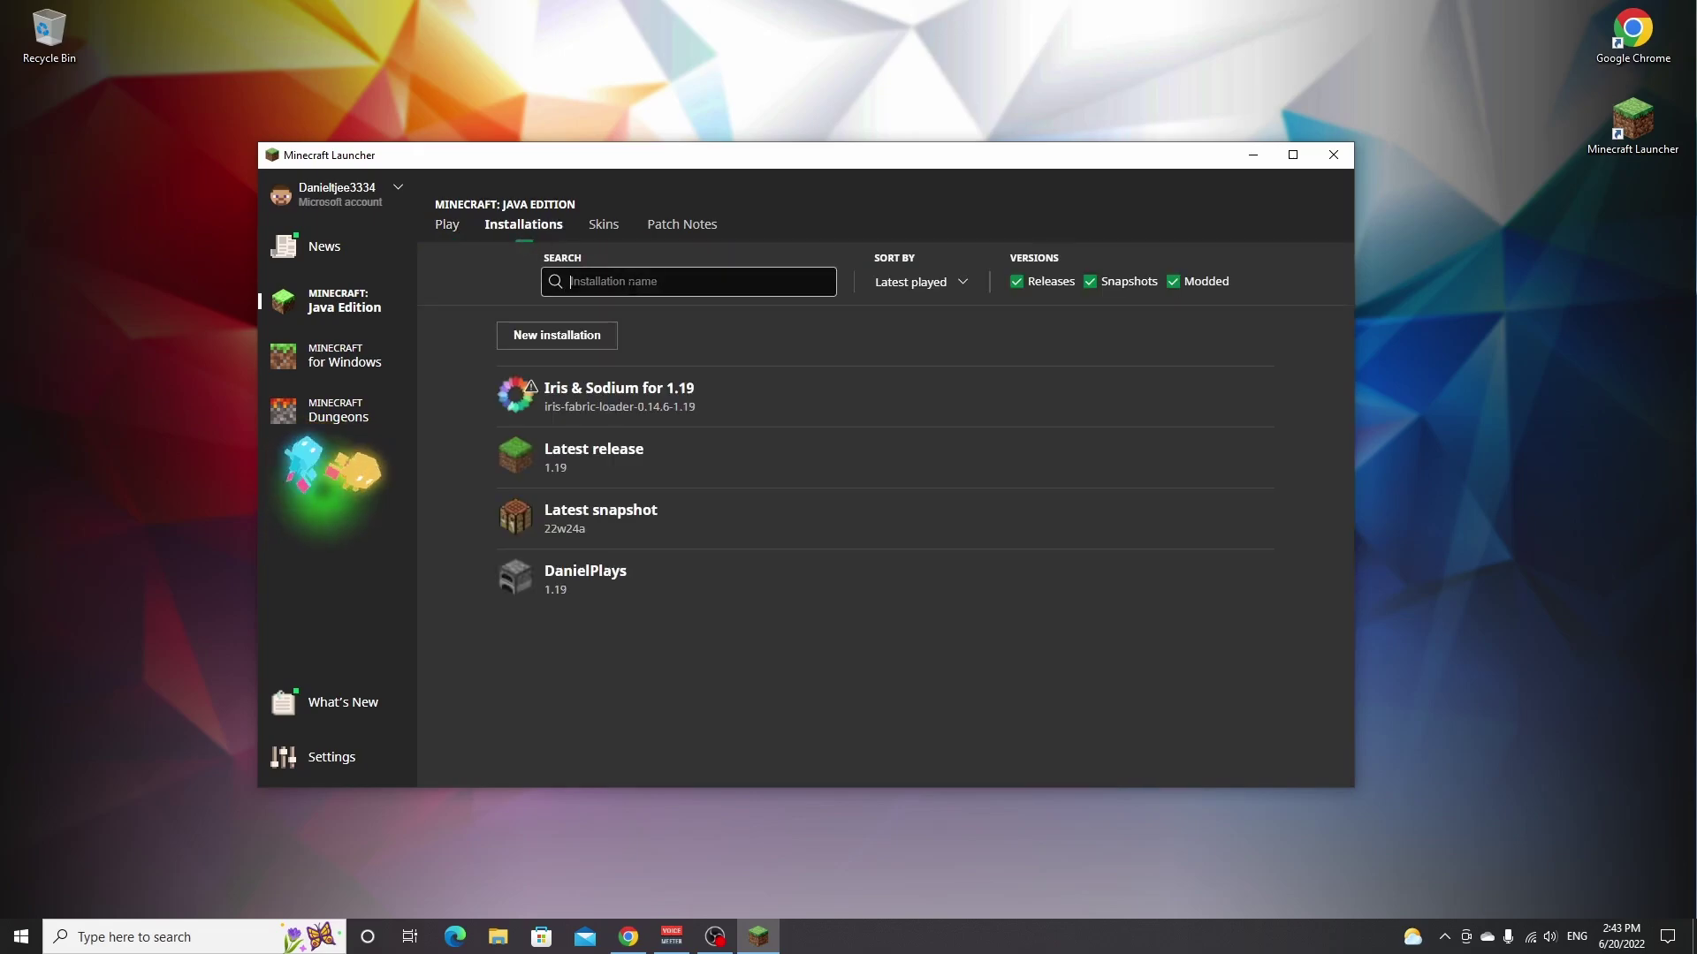
text(iris)
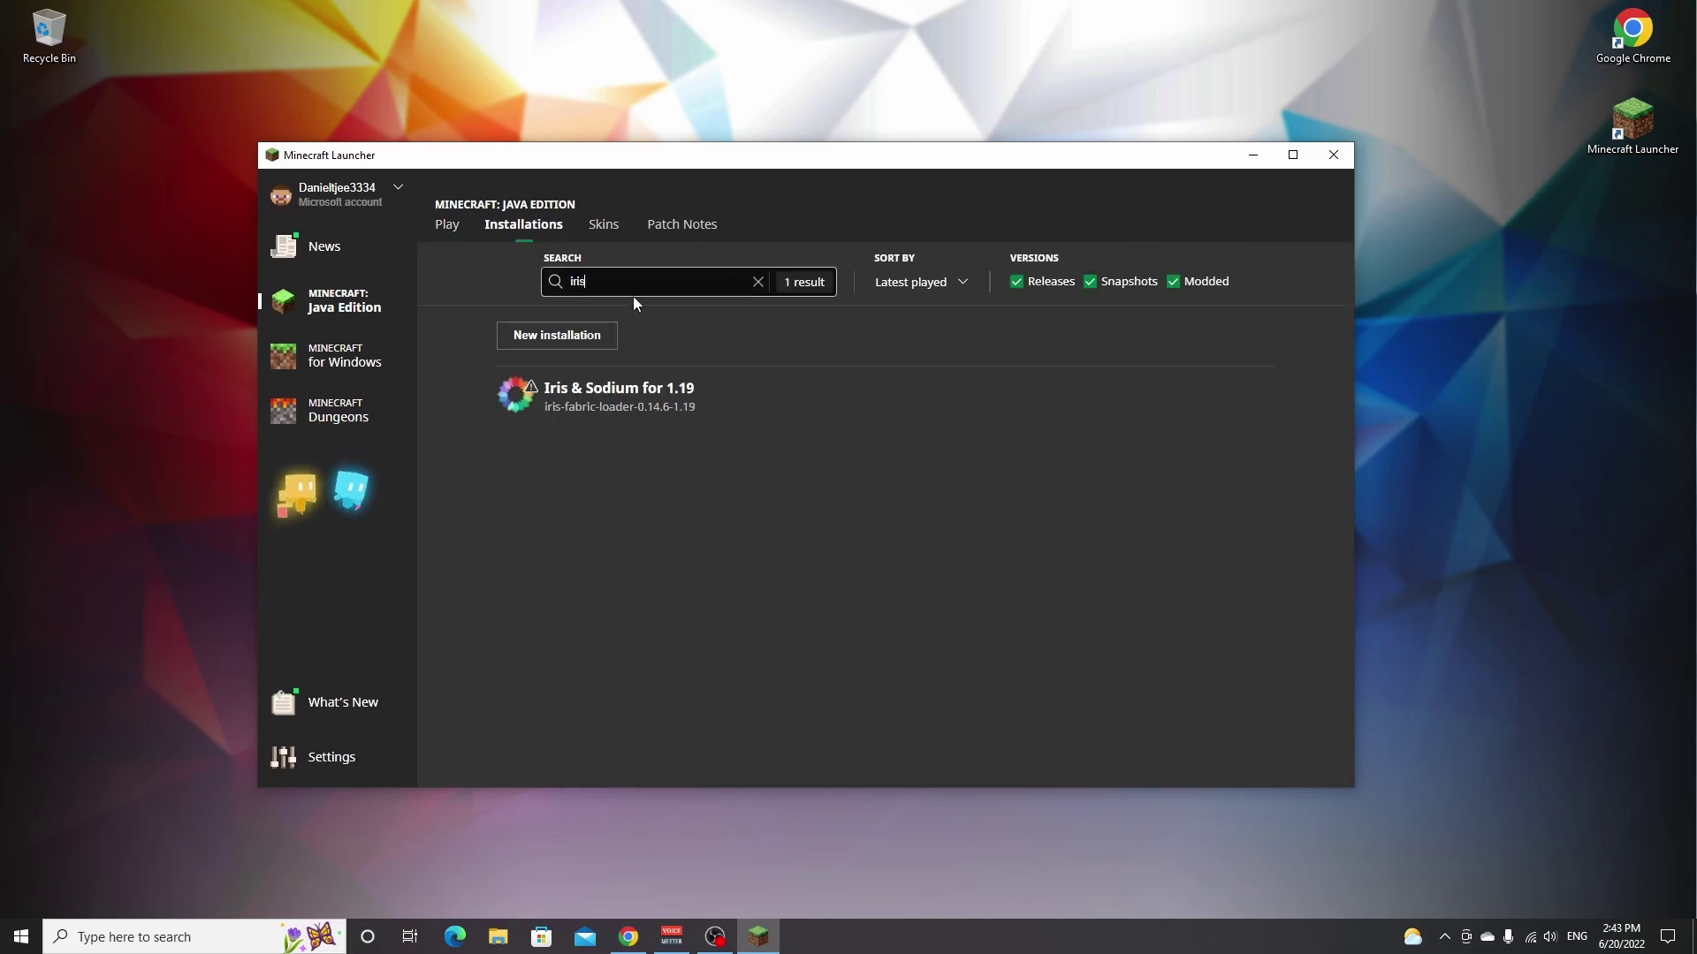
mouse_move(750, 375)
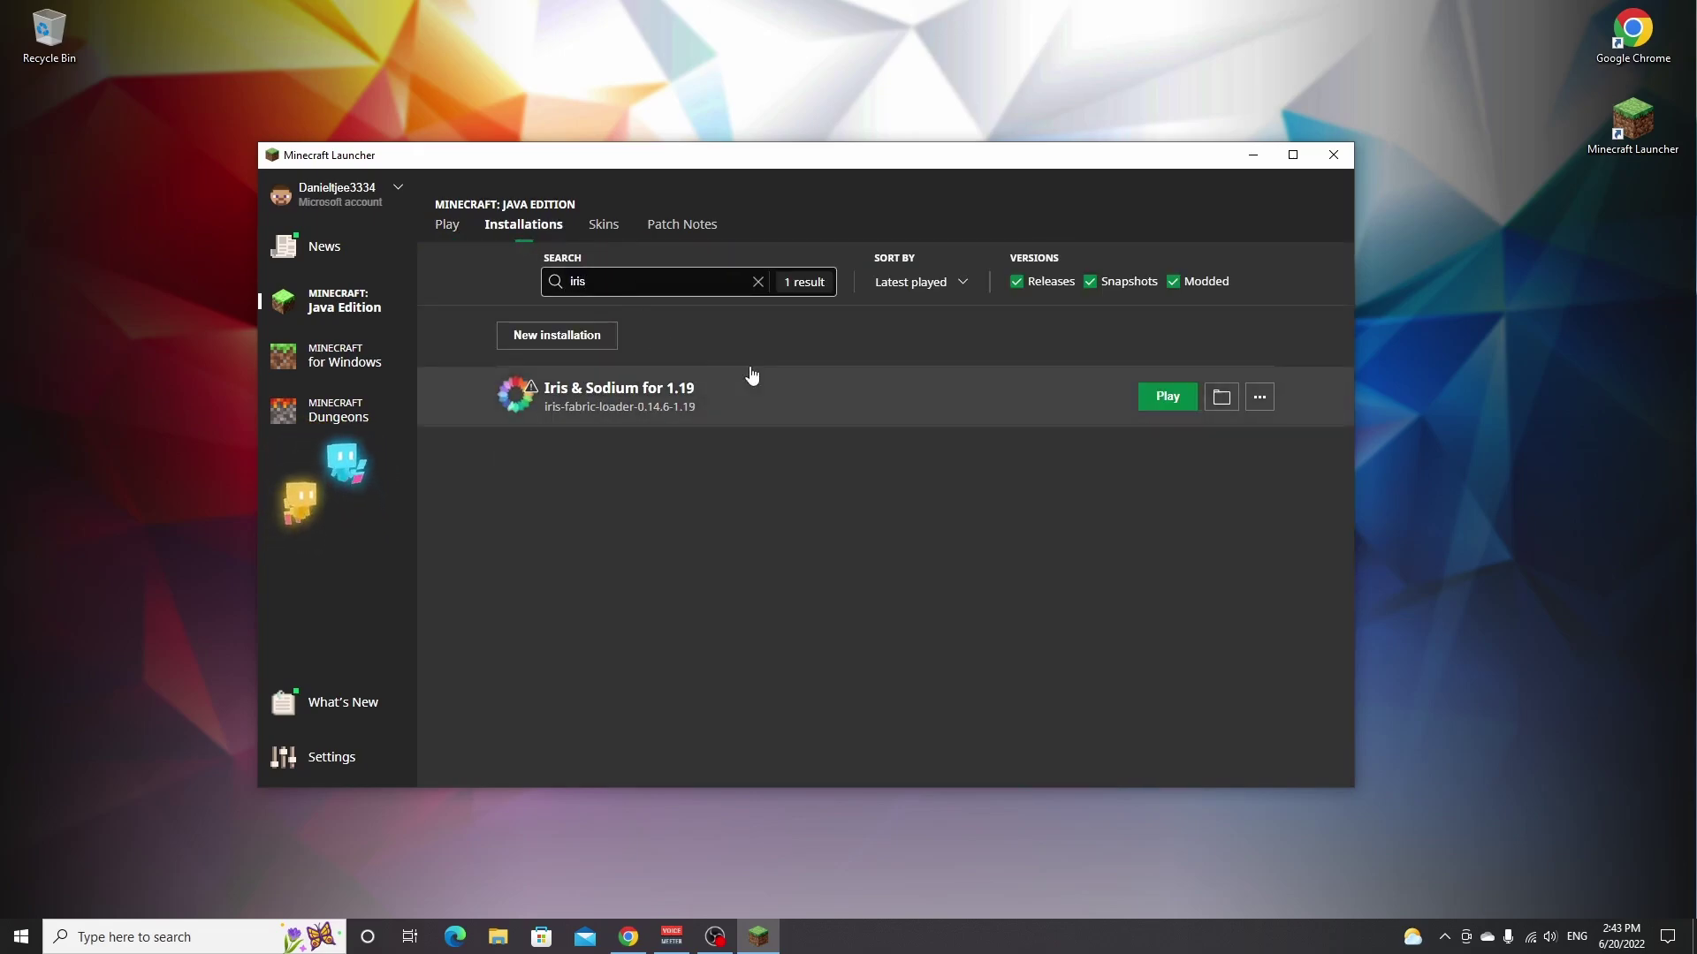
click(1160, 399)
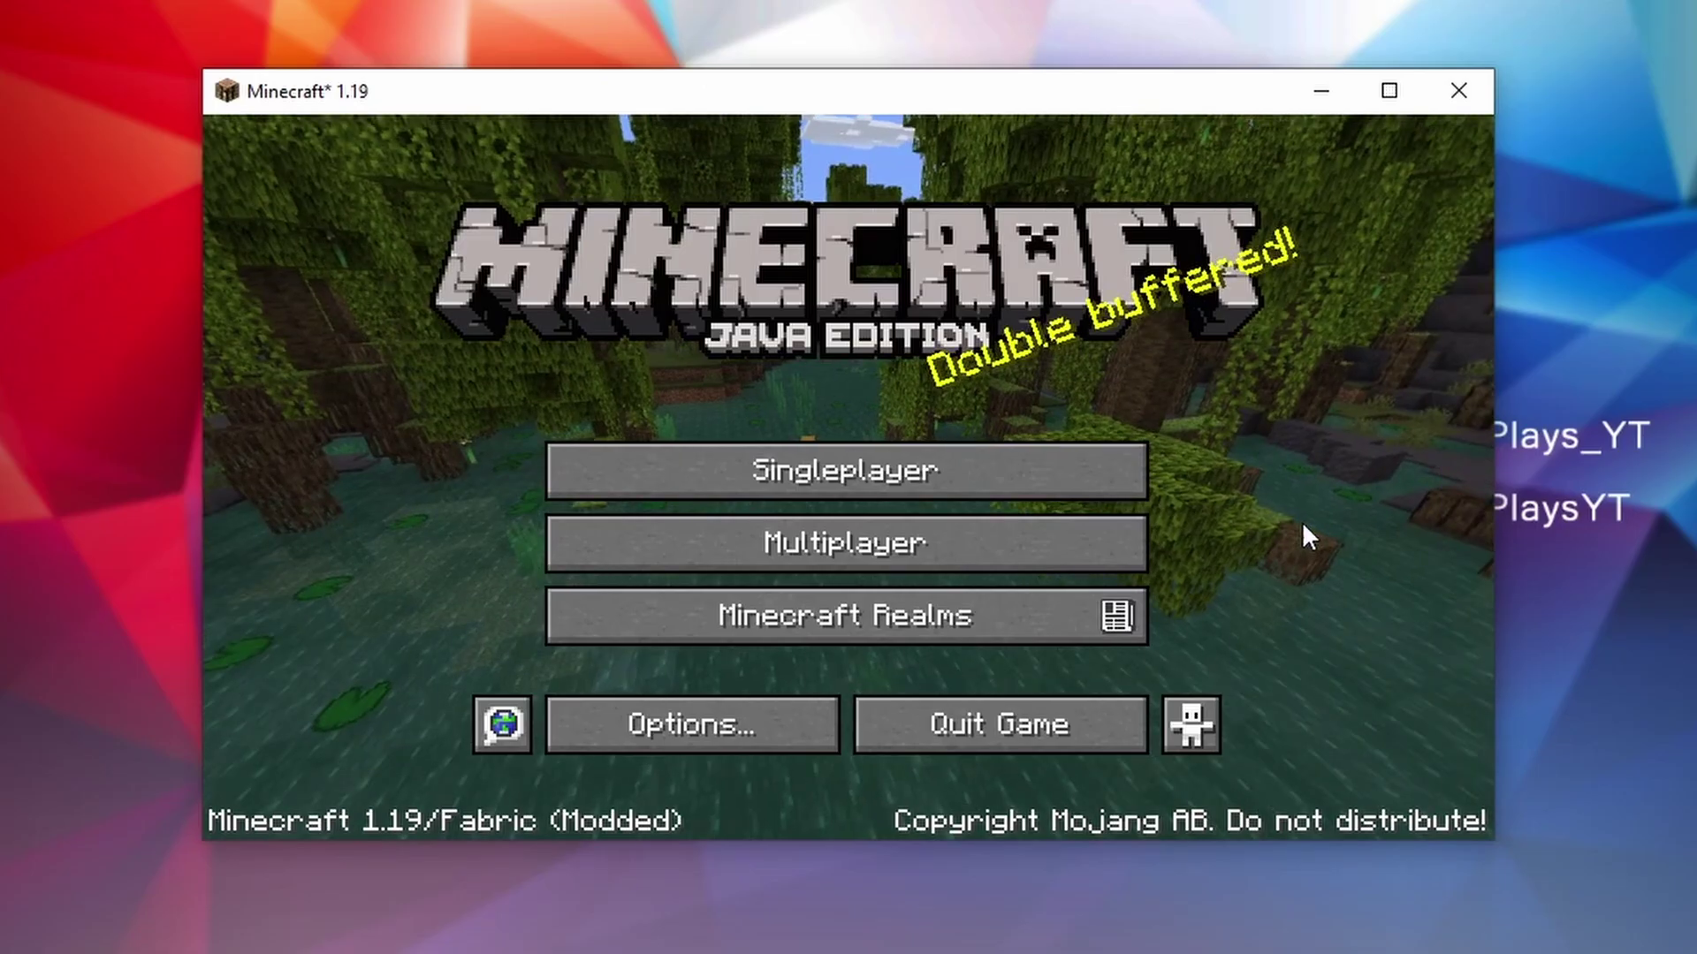
Select and apply ComplementaryShaders_v4.5.zip under Video Settings > Shader Packs, then return to the title screen.
click(666, 729)
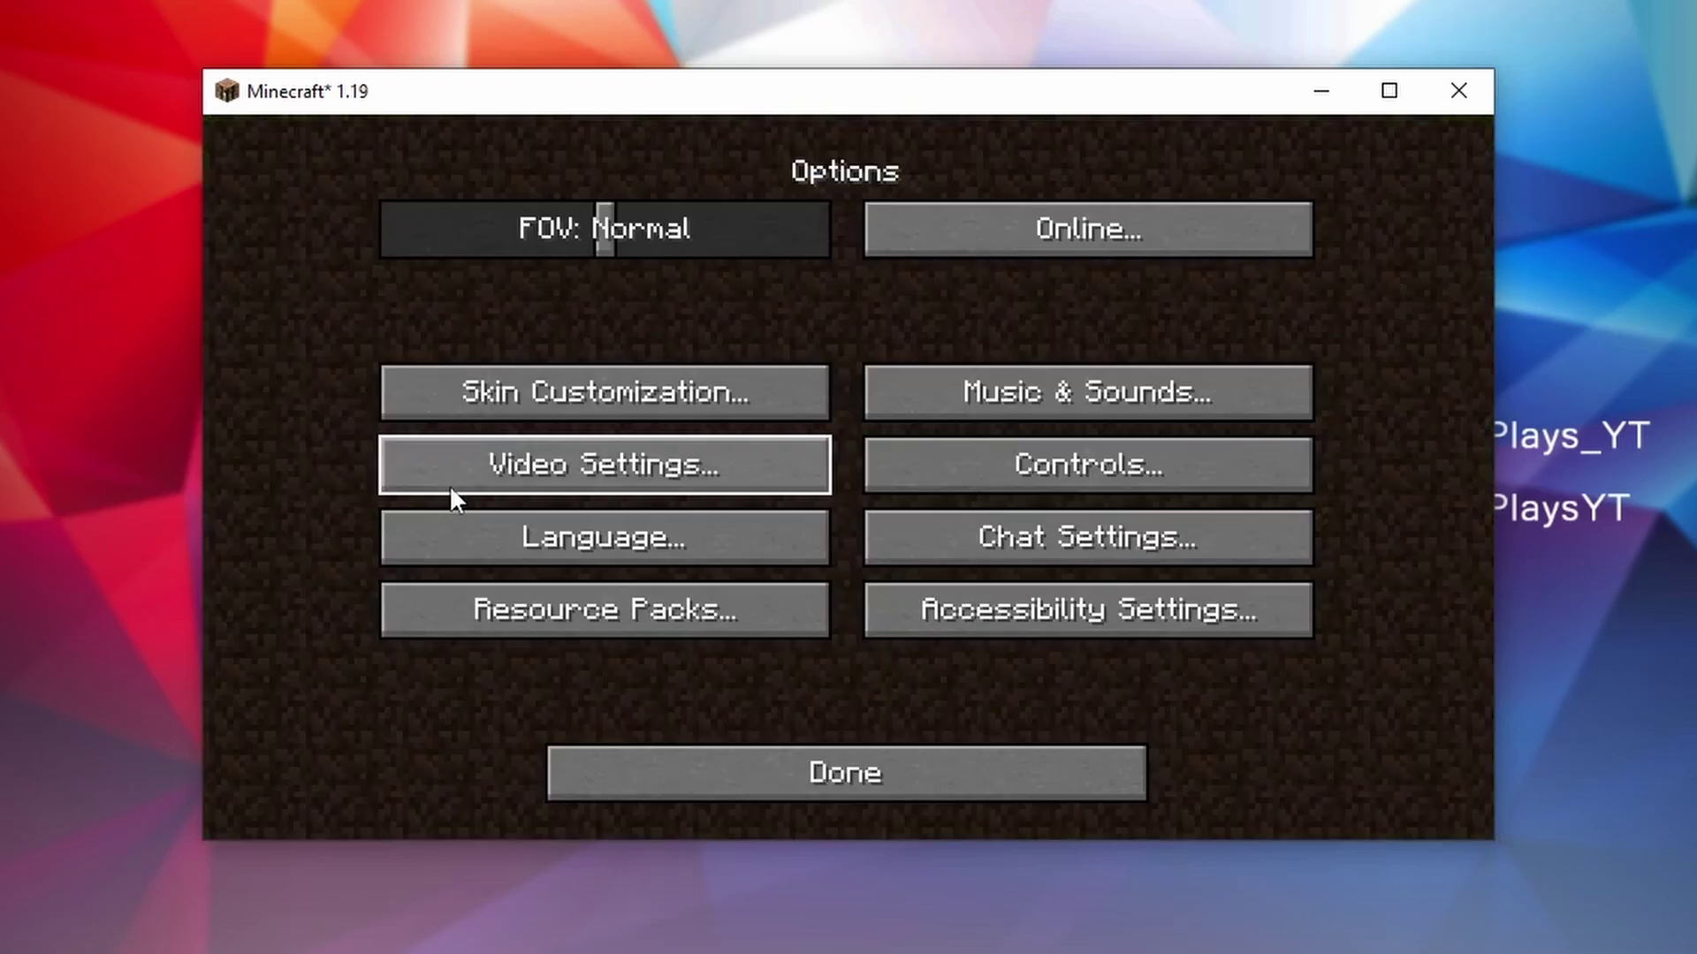
click(564, 442)
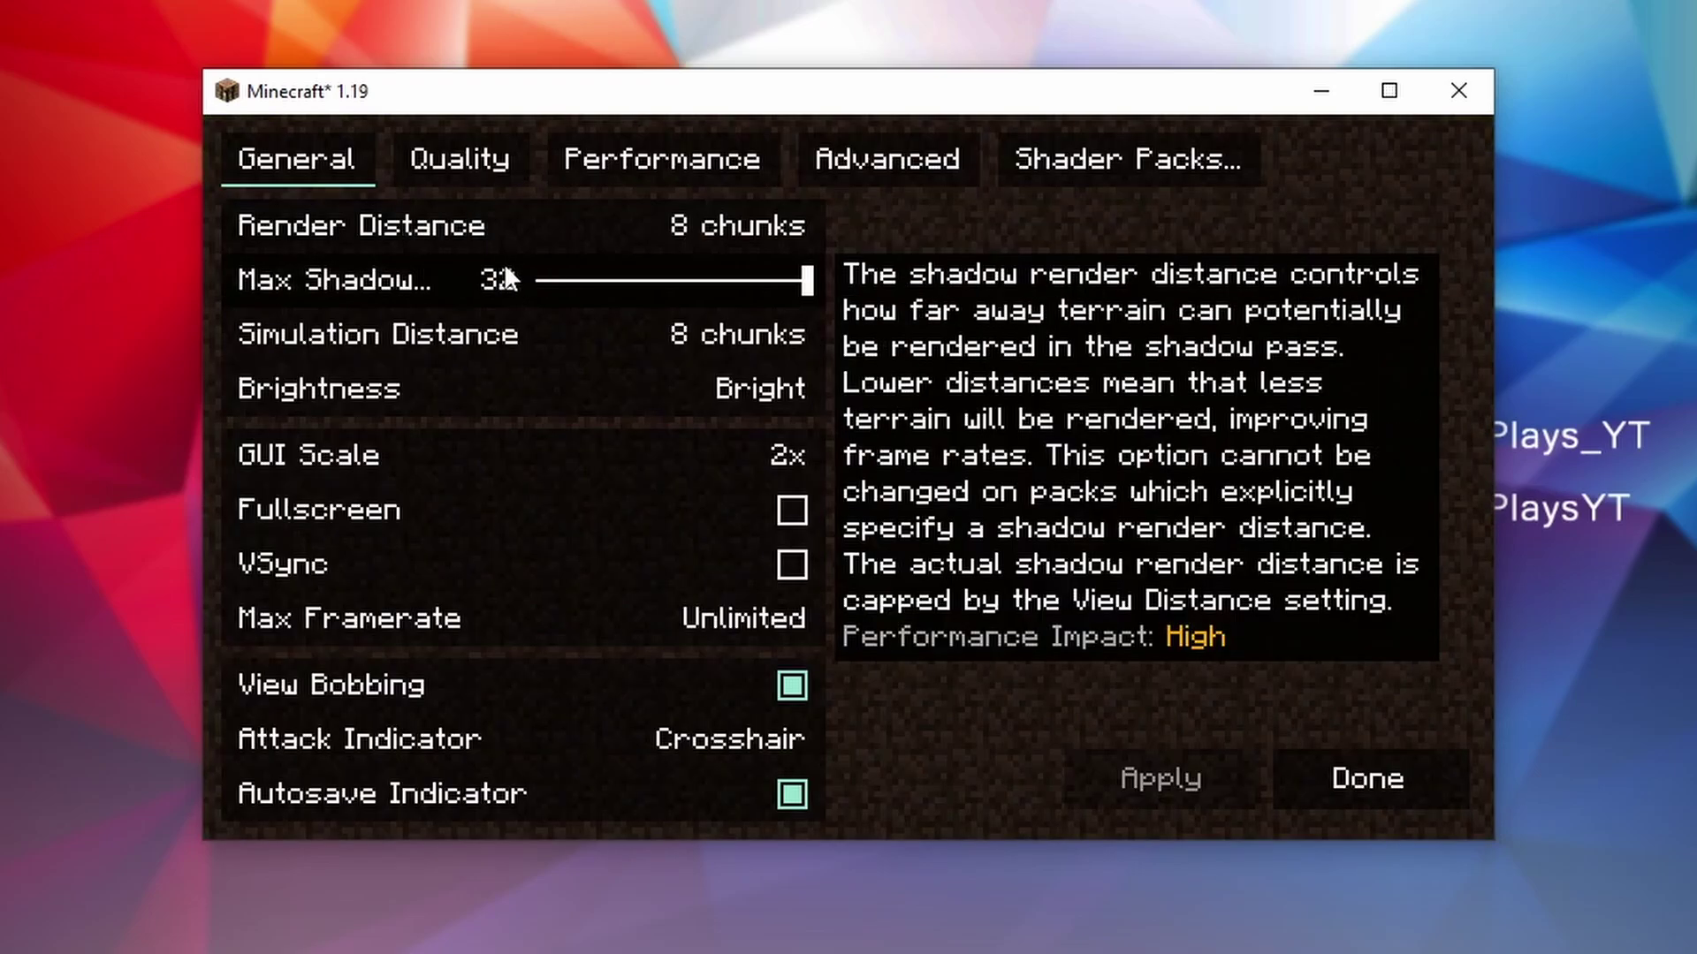
click(504, 263)
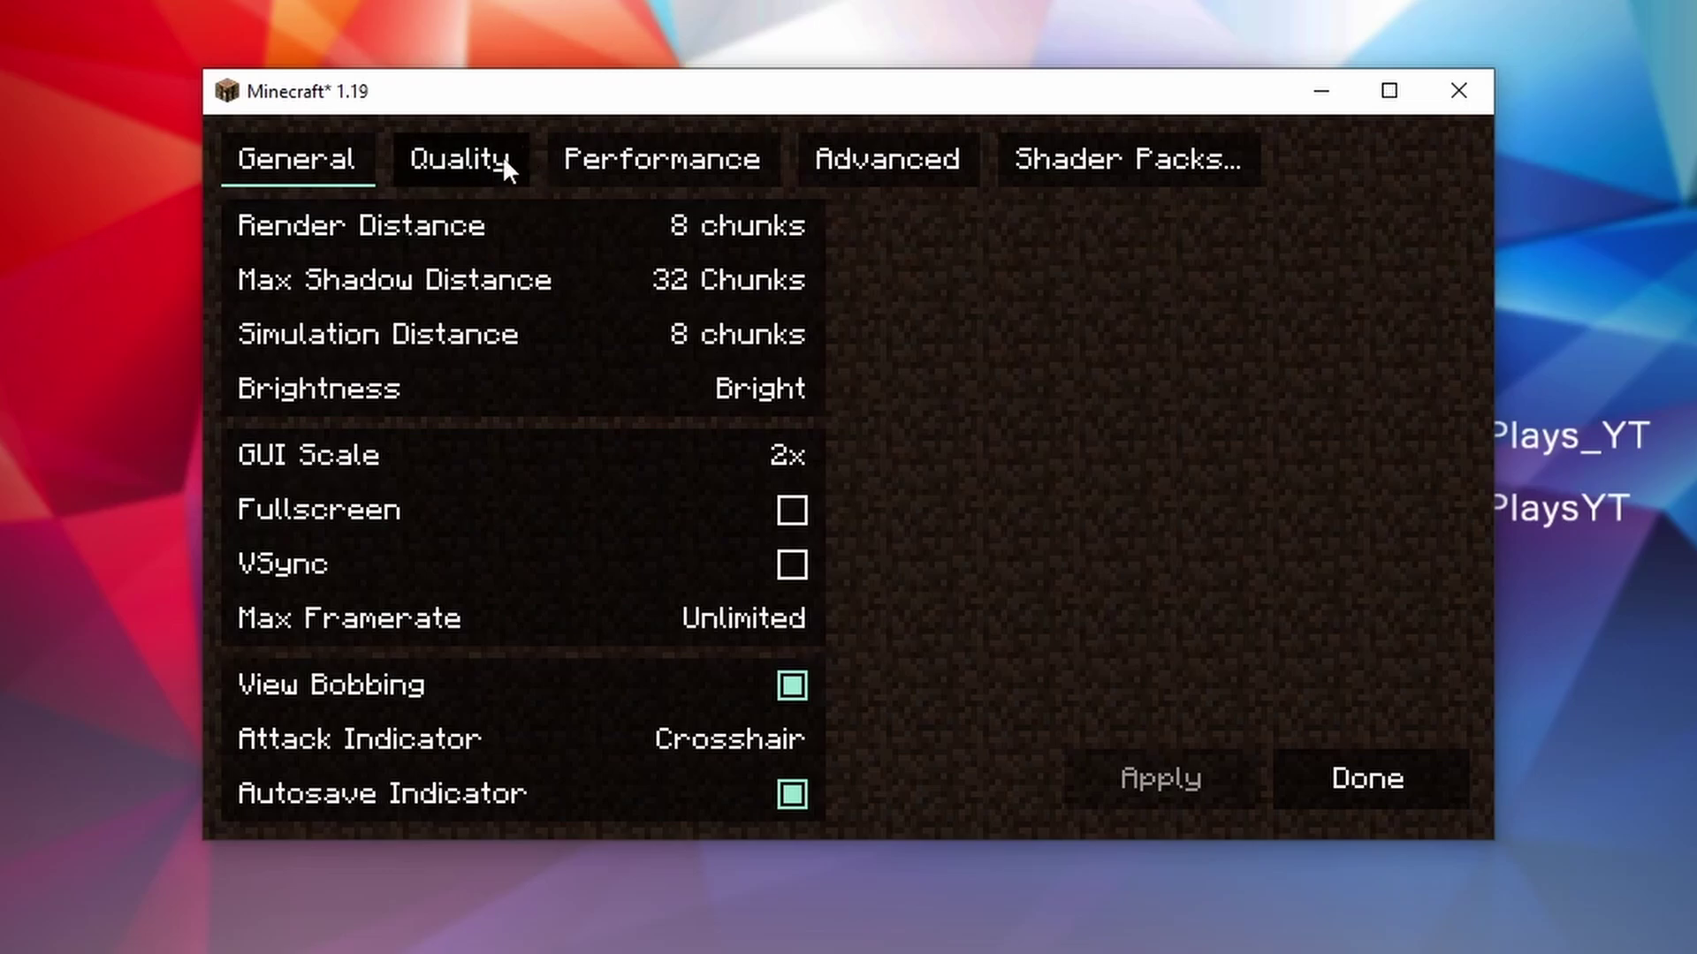
click(1104, 161)
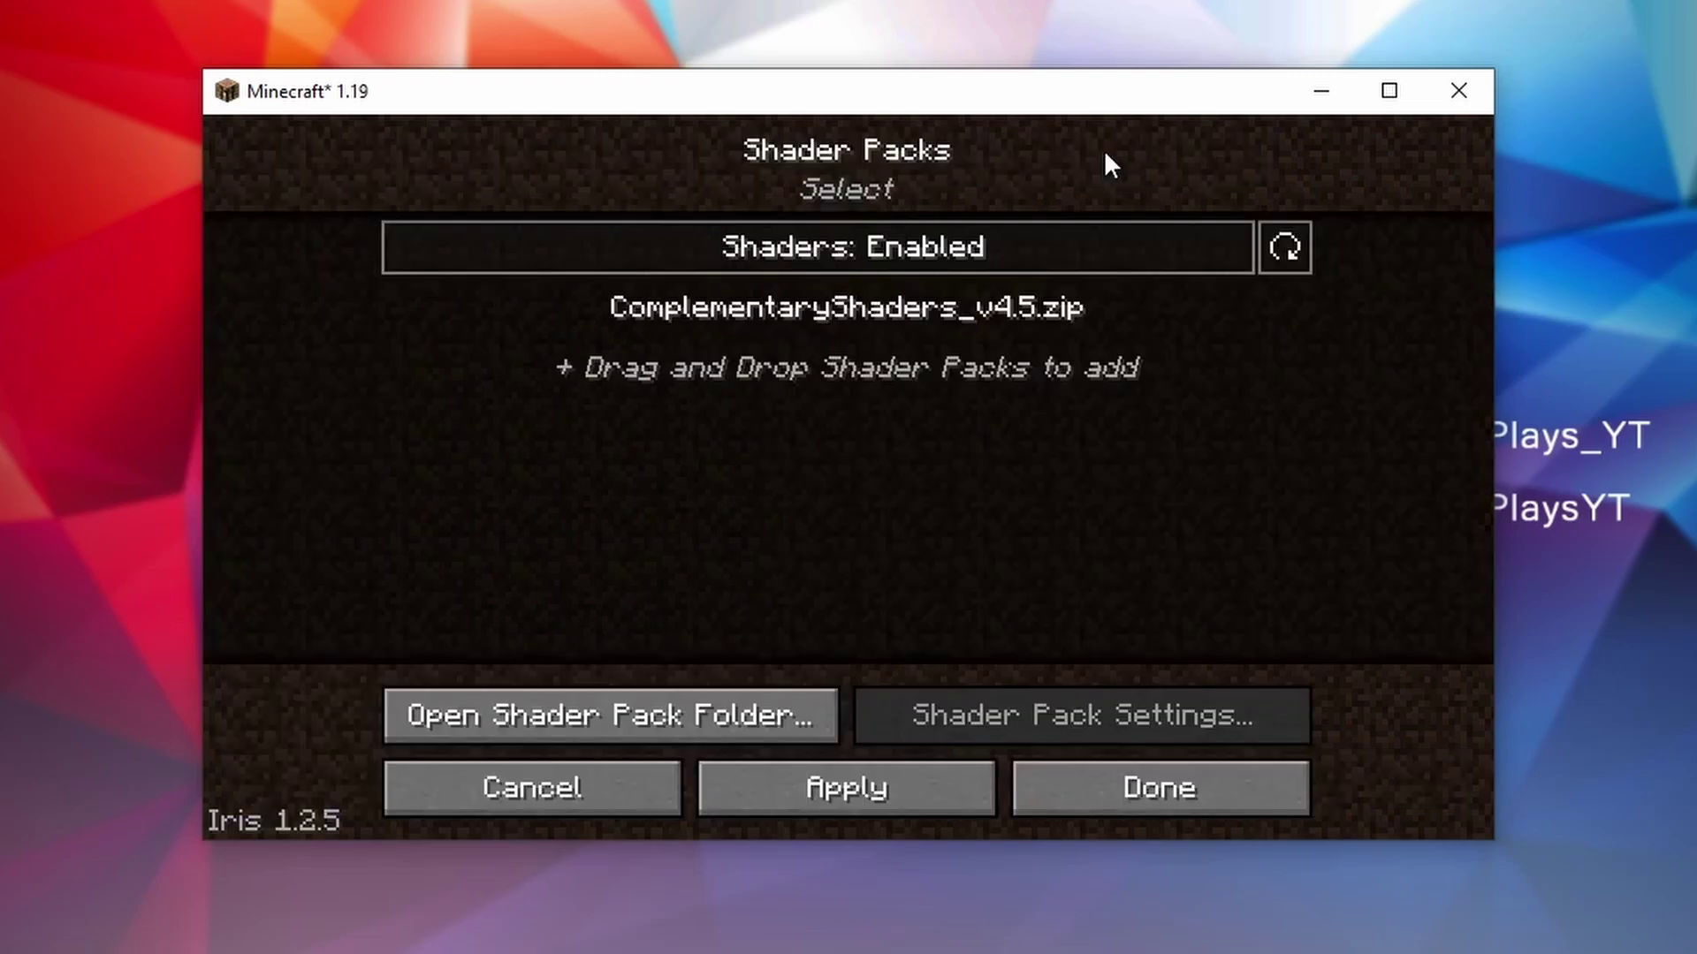
click(883, 305)
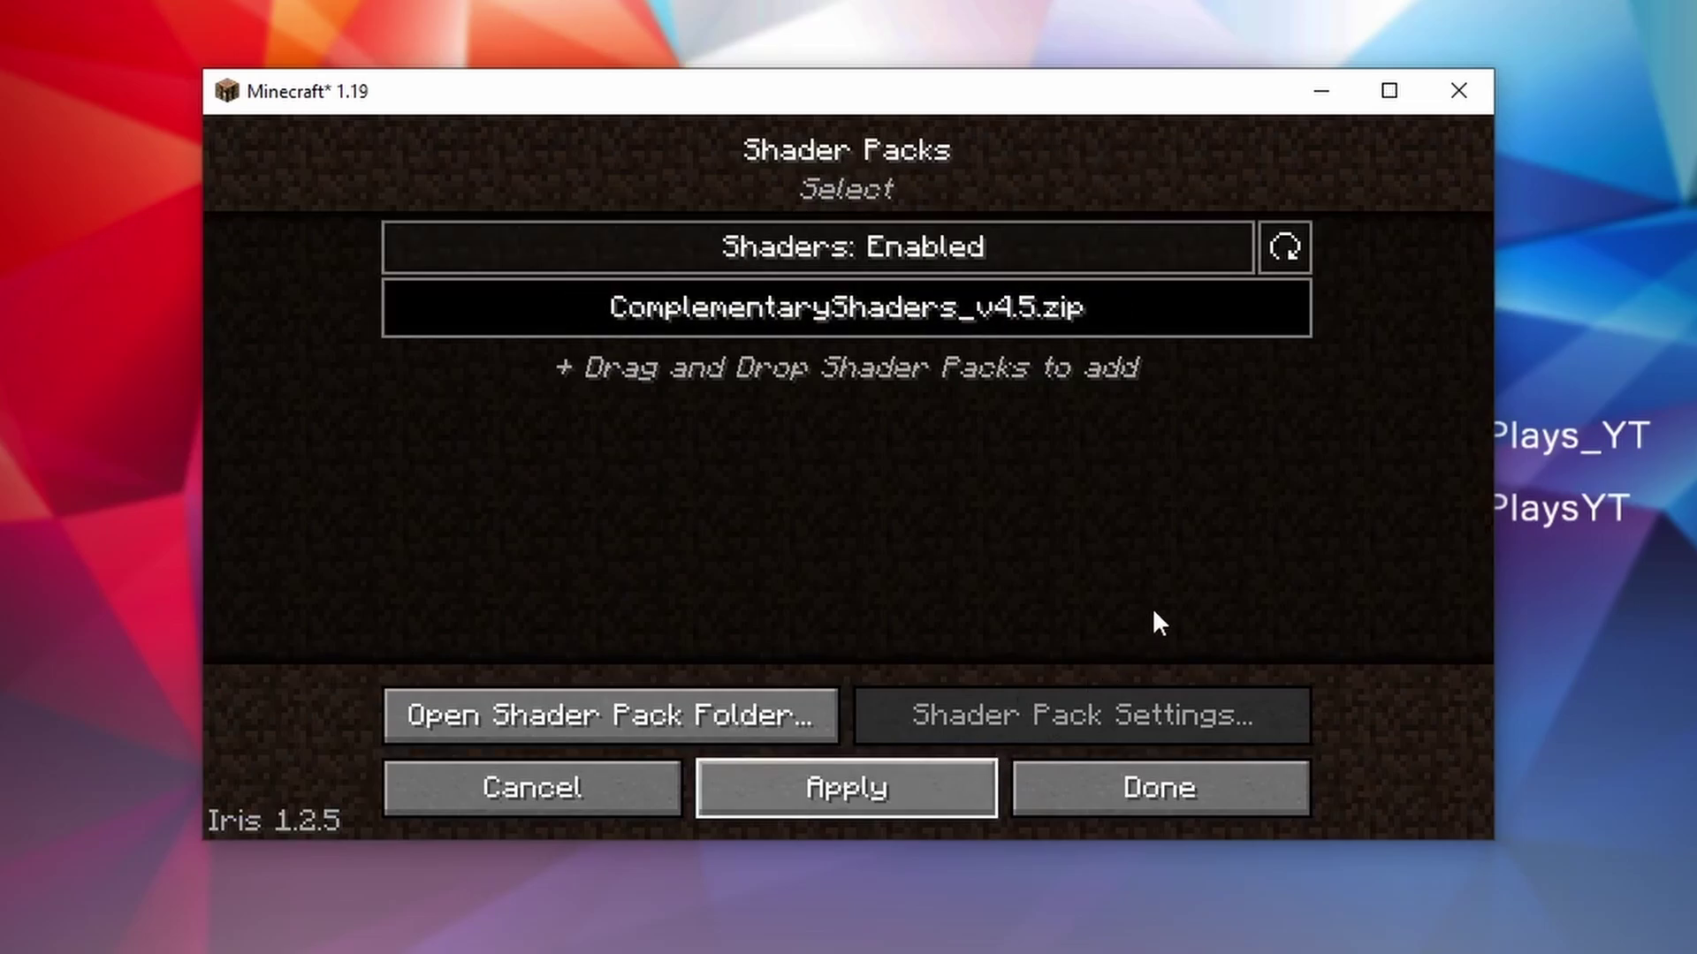
click(1161, 786)
key(Escape)
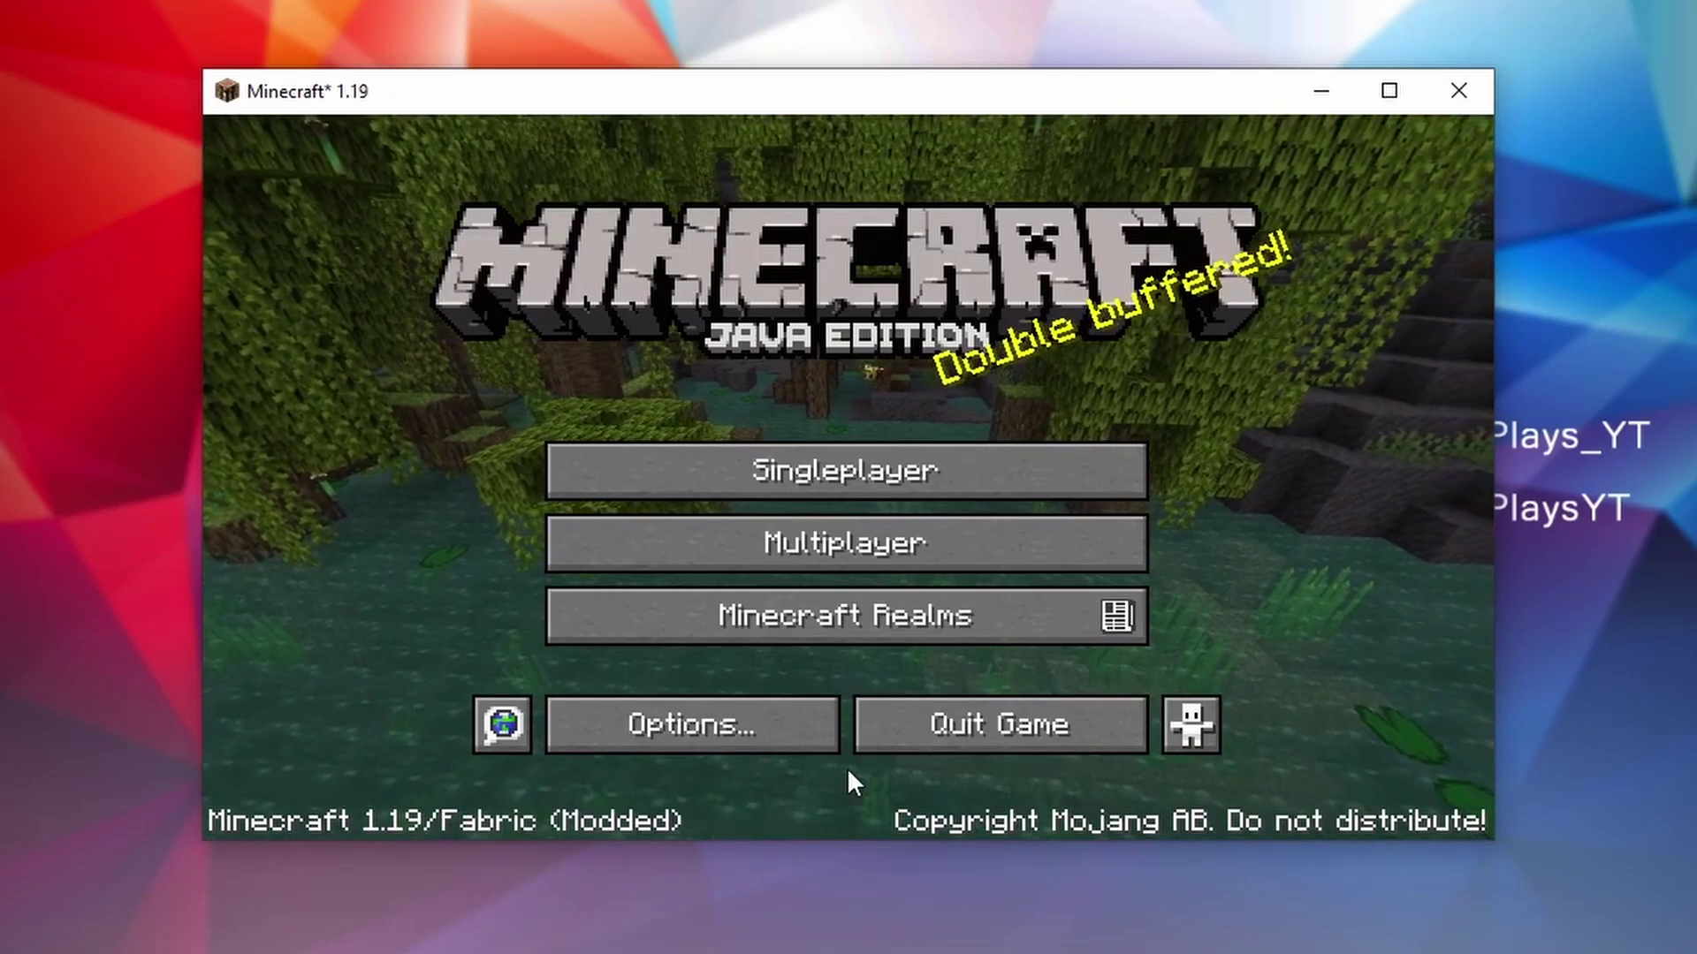